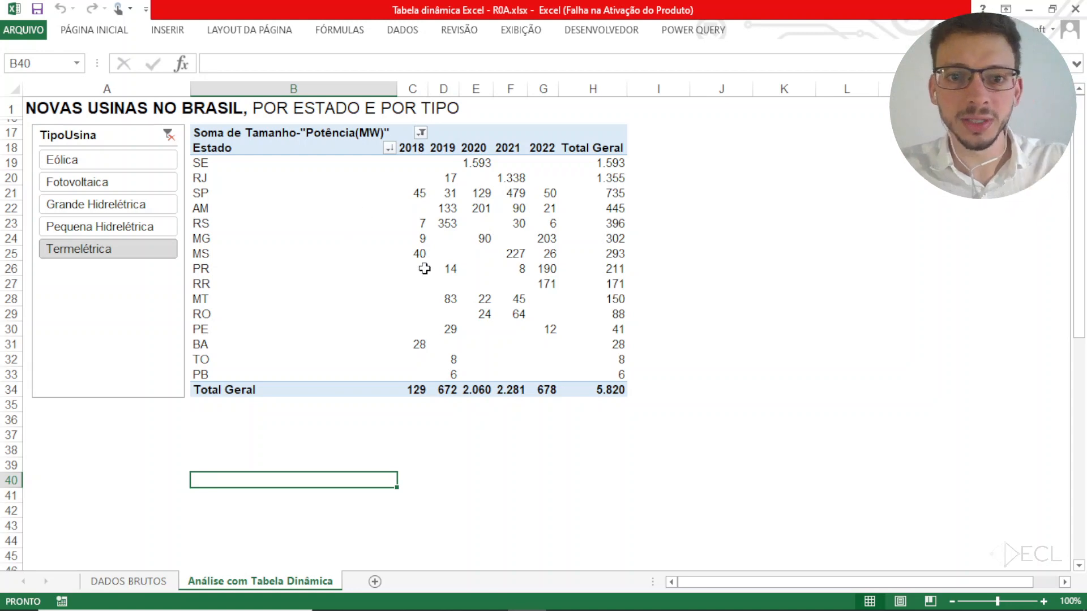
- Filter the pivot table by TipoUsina, switching between Eólica, Fotovoltaica and Termelétrica and ending on Fotovoltaica
mouse_move(425, 269)
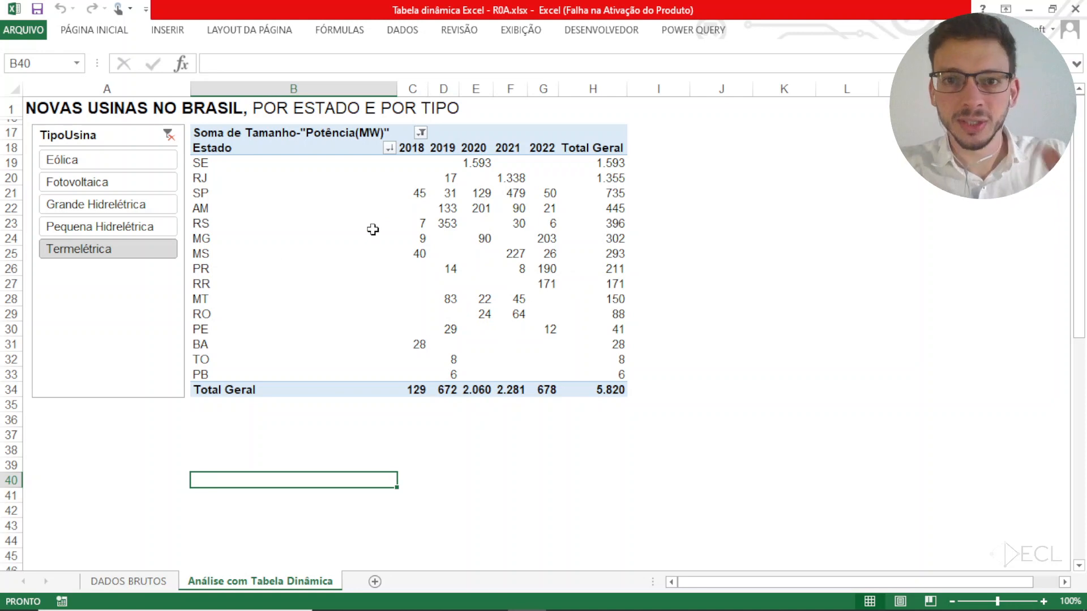
mouse_move(372, 229)
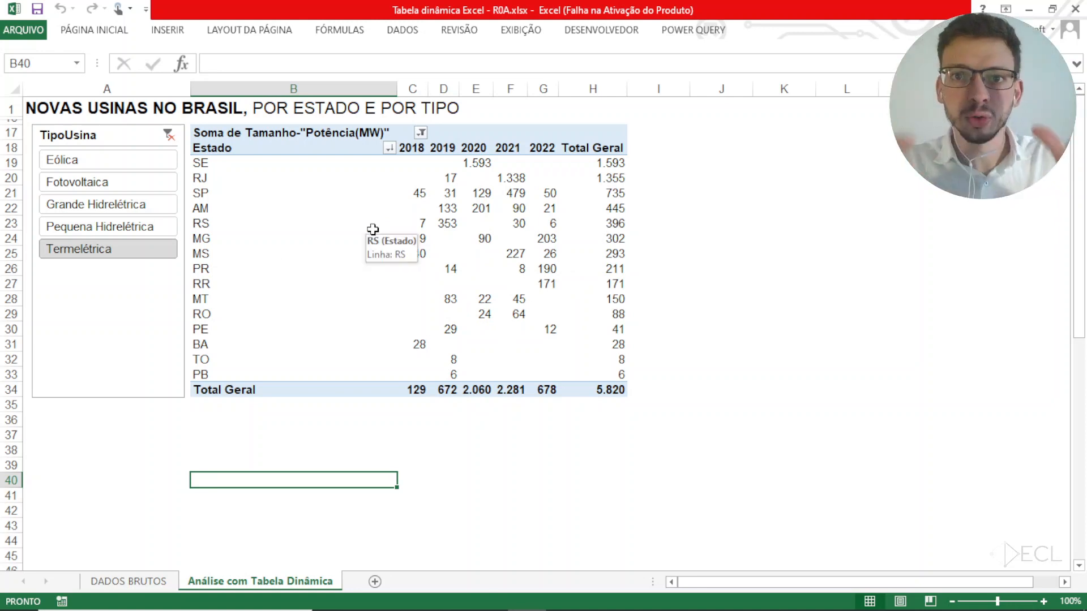
left_click(137, 165)
left_click(142, 189)
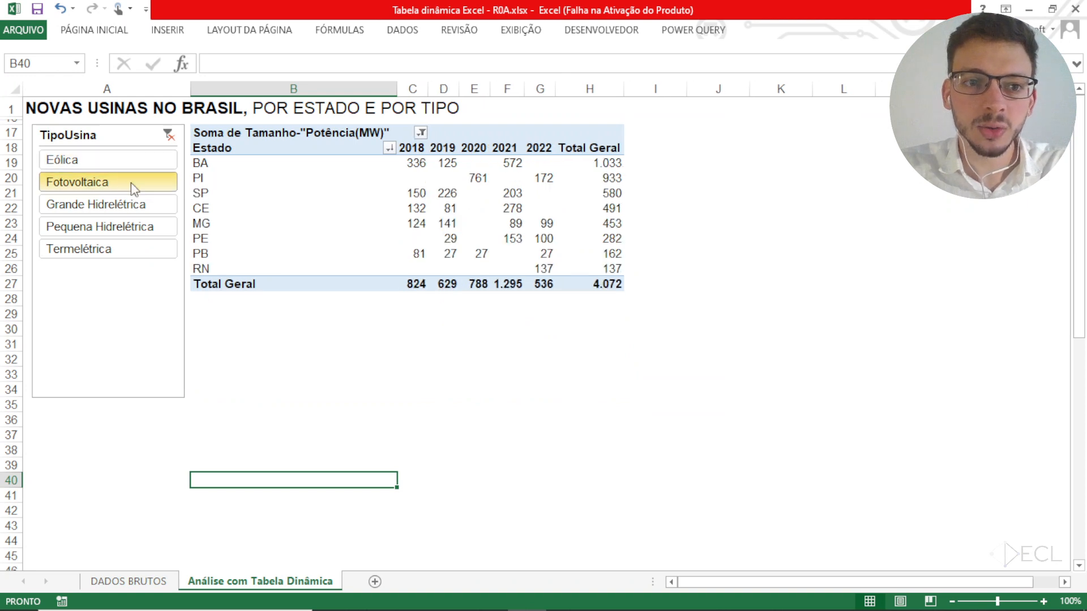
left_click(95, 262)
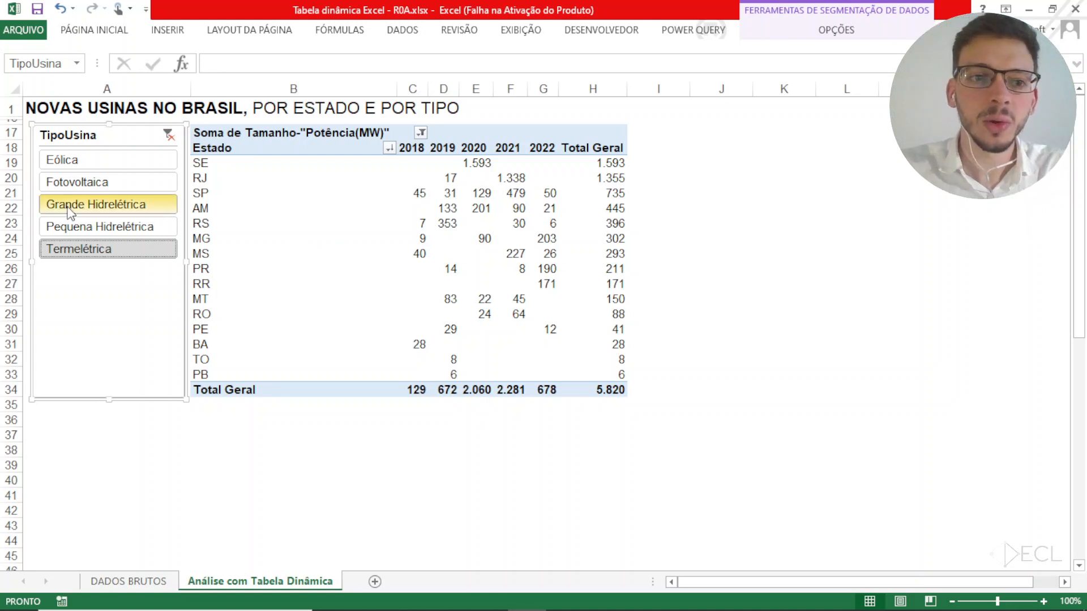
left_click(91, 182)
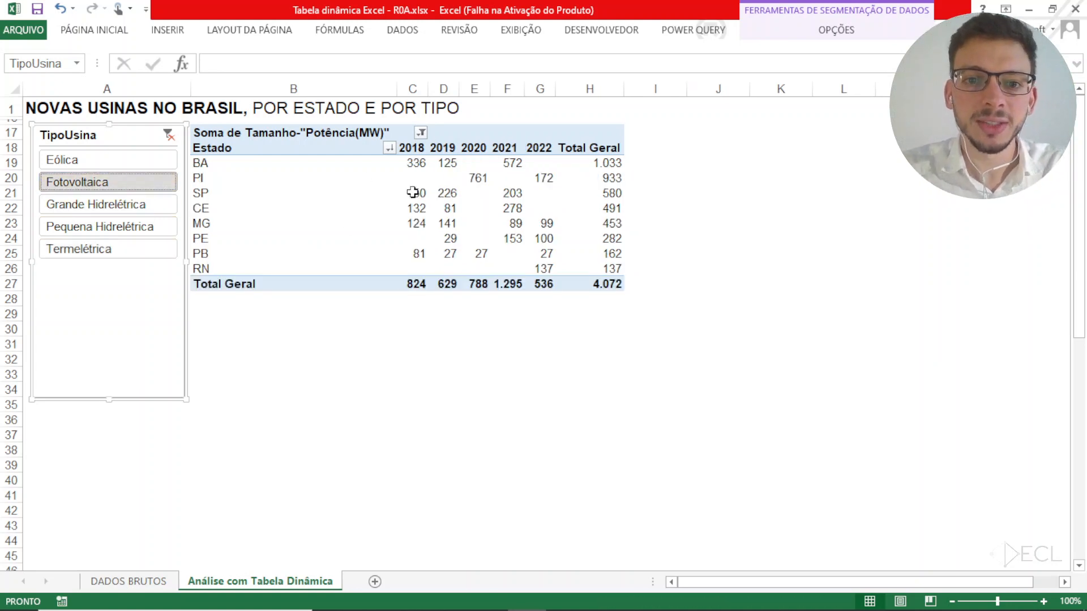
mouse_move(413, 192)
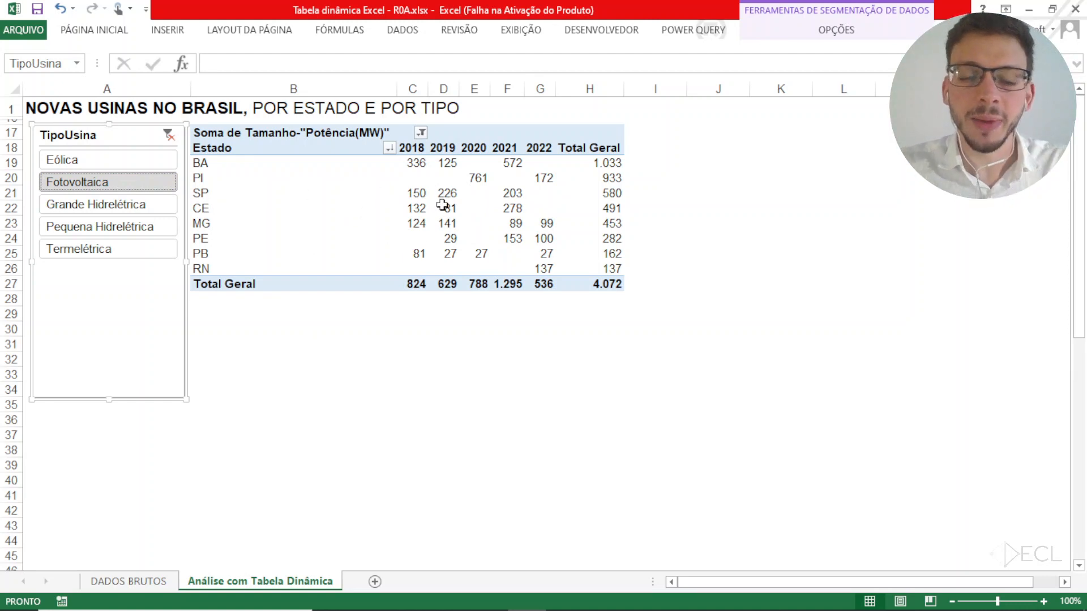
mouse_move(442, 205)
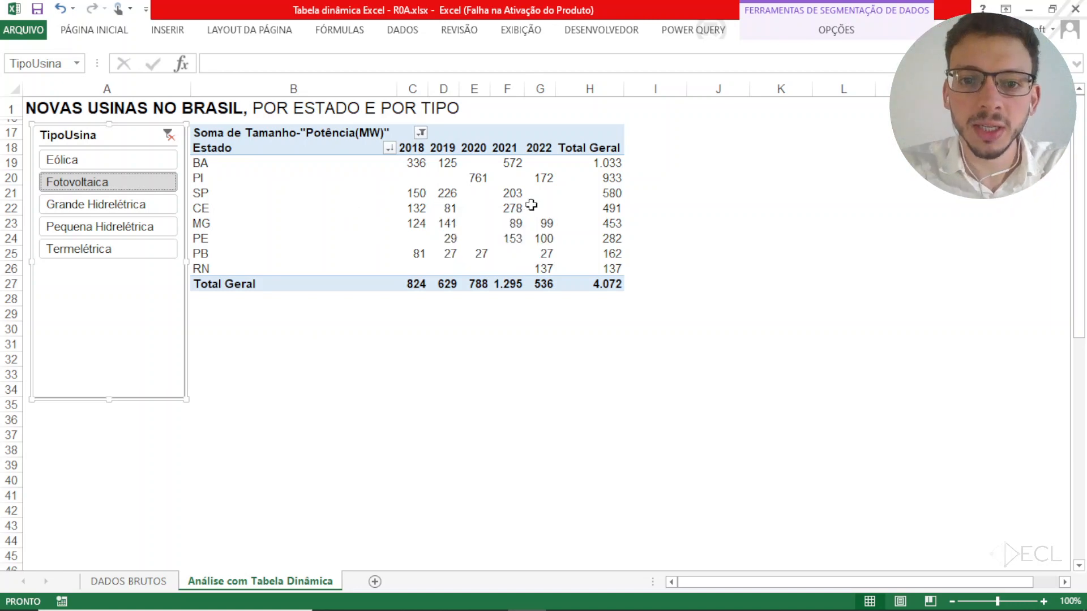
- Drill down into the source records behind SP's 2019 value and fit the Proprietário column to its contents
double_click(445, 193)
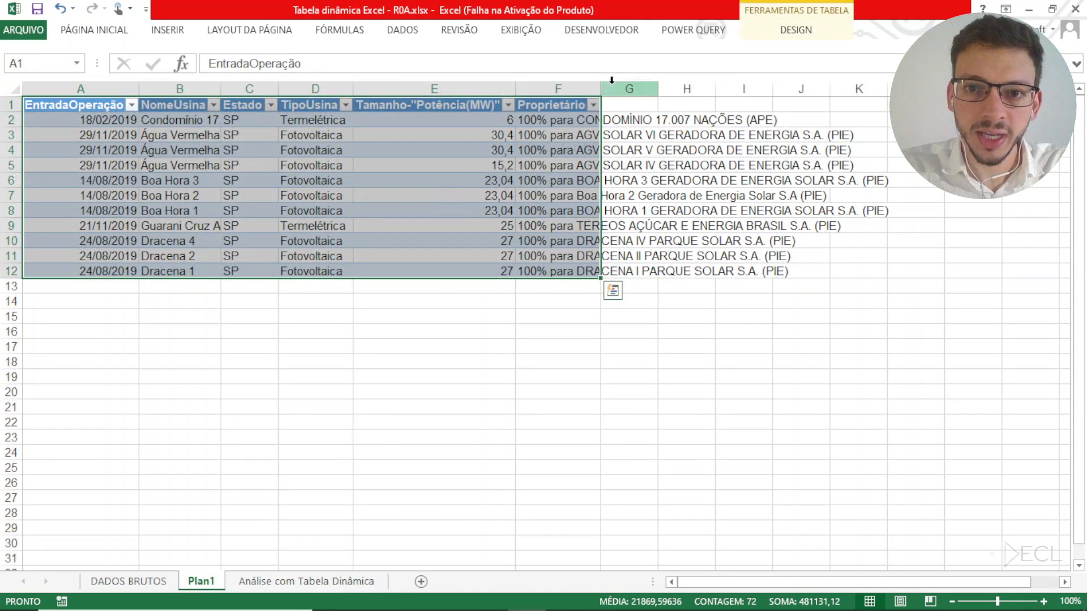
double_click(600, 89)
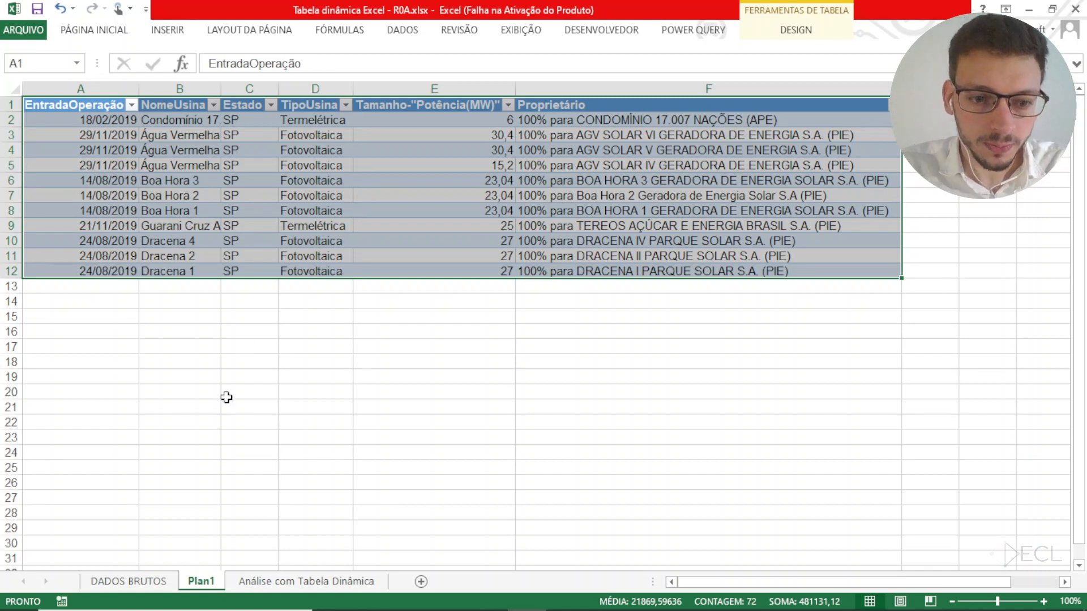
- Delete the Plan1 sheet holding the drill-down records
right_click(212, 585)
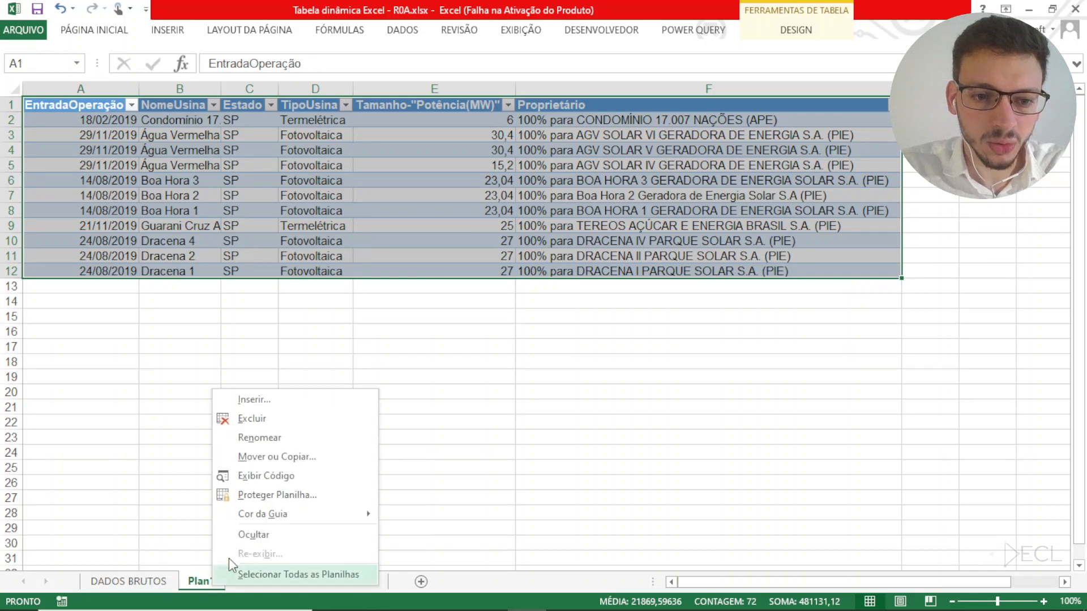
left_click(266, 419)
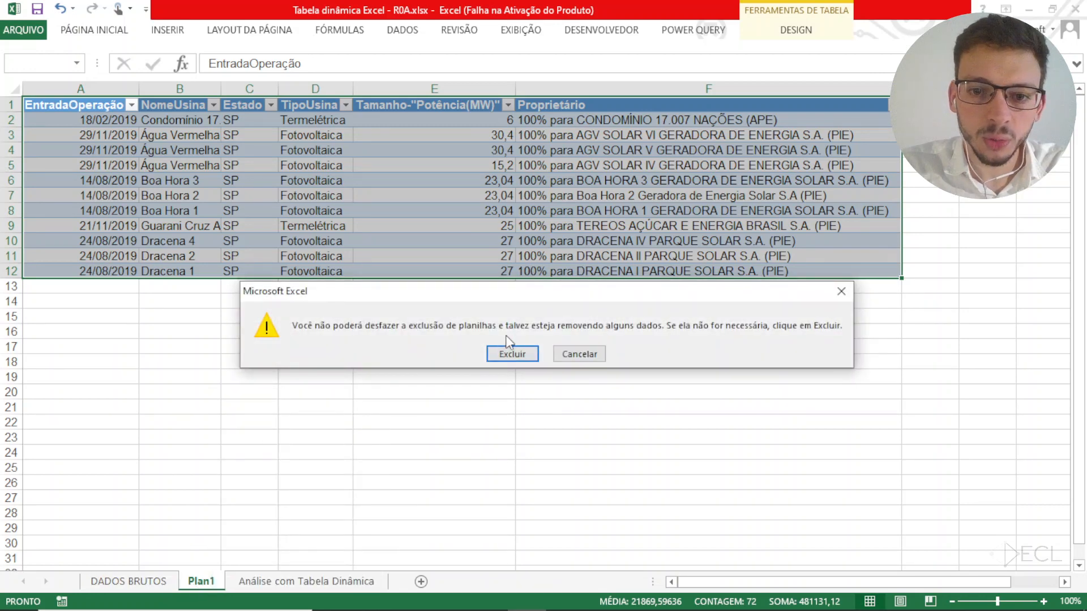
left_click(512, 354)
- Examine the filter values of the EntradaOperação and TipoUsina columns on the DADOS BRUTOS sheet
left_click(136, 581)
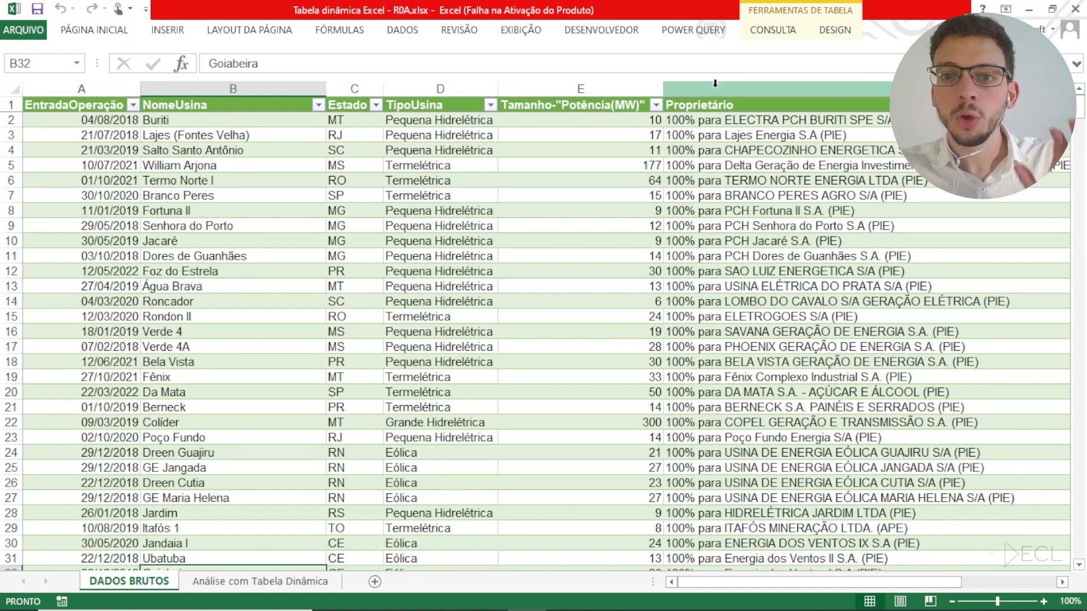
left_click(132, 106)
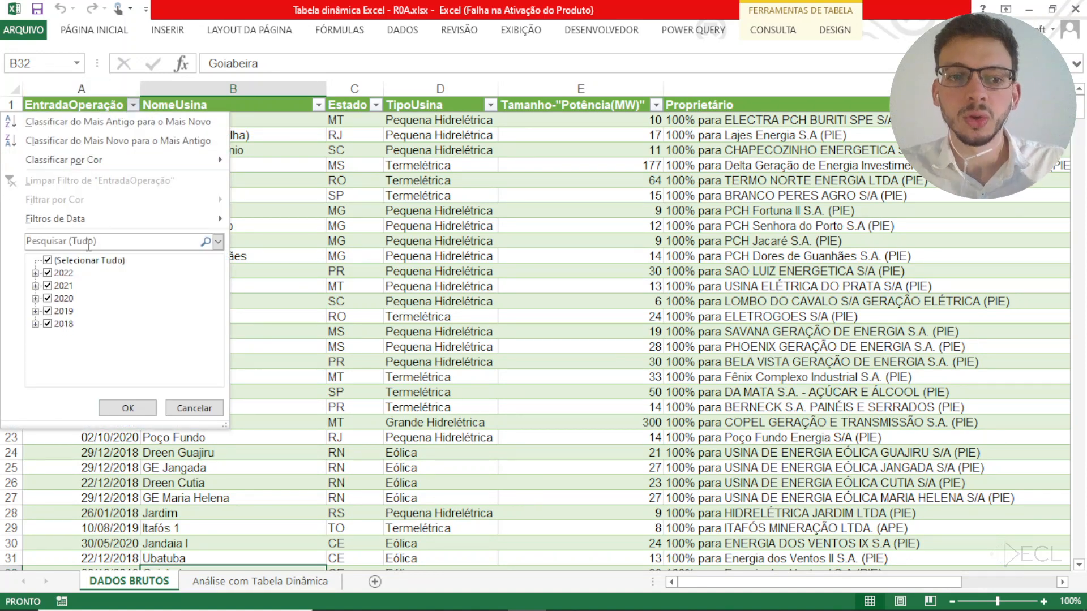
left_click(128, 407)
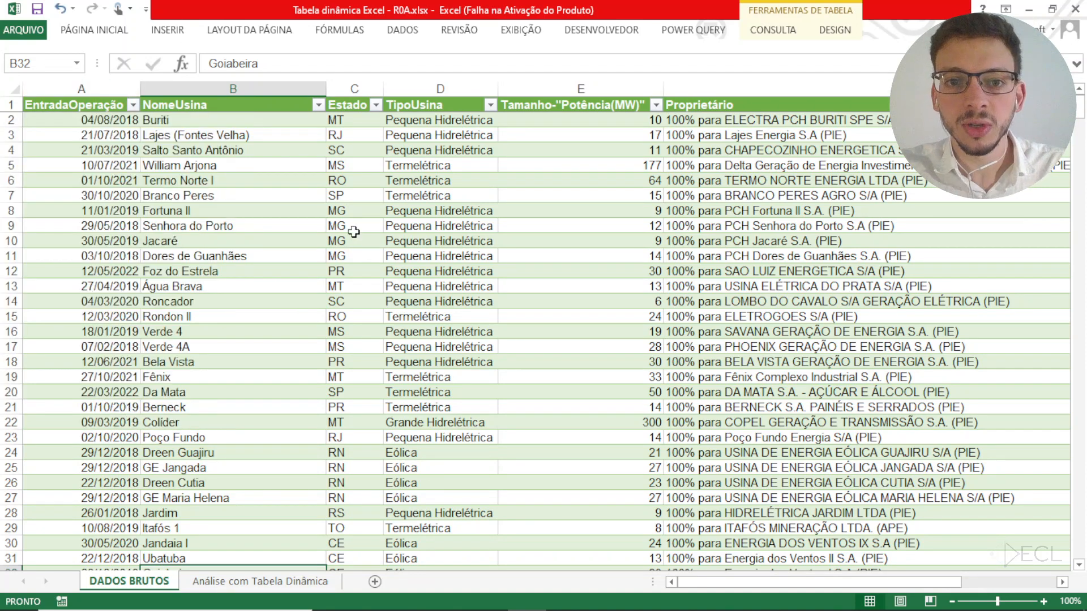
left_click(490, 105)
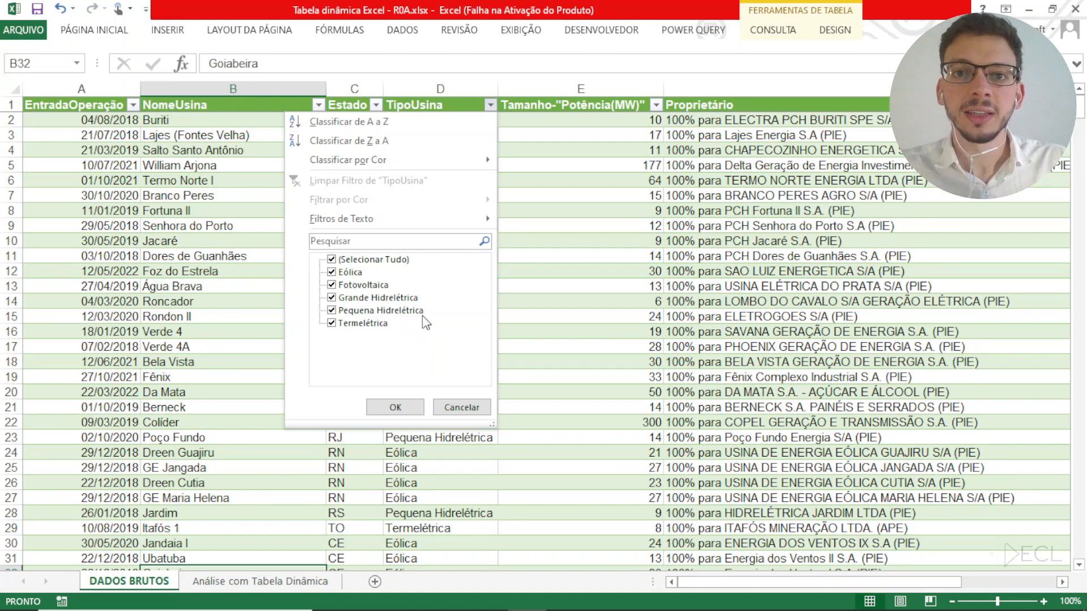
left_click(396, 403)
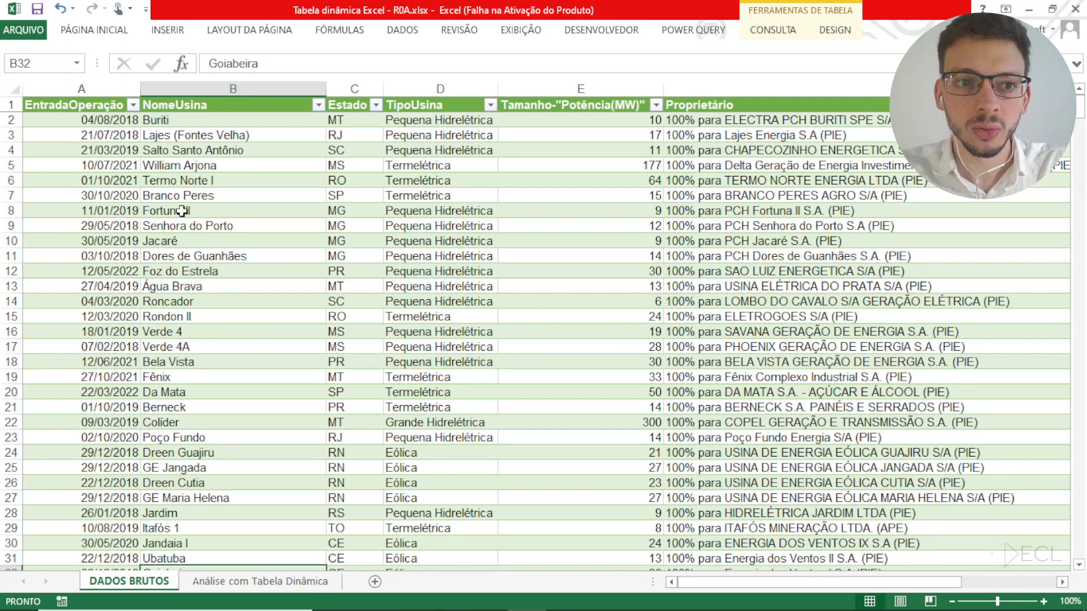
- Select the whole data table on DADOS BRUTOS from its header row and create a pivot table from it on a new sheet
left_click(108, 101)
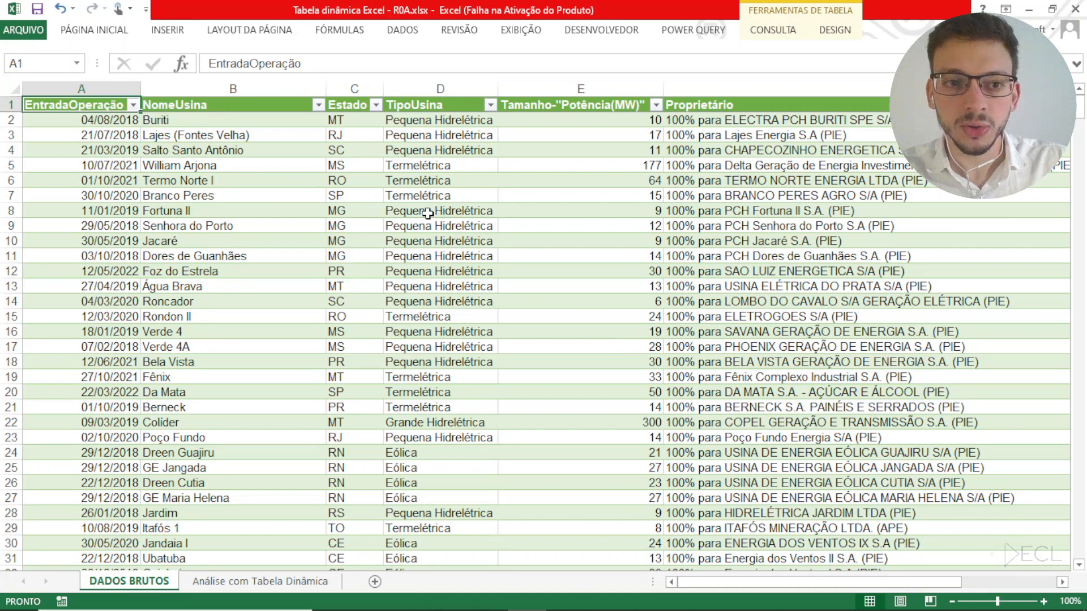
key("ctrl+shift+Right")
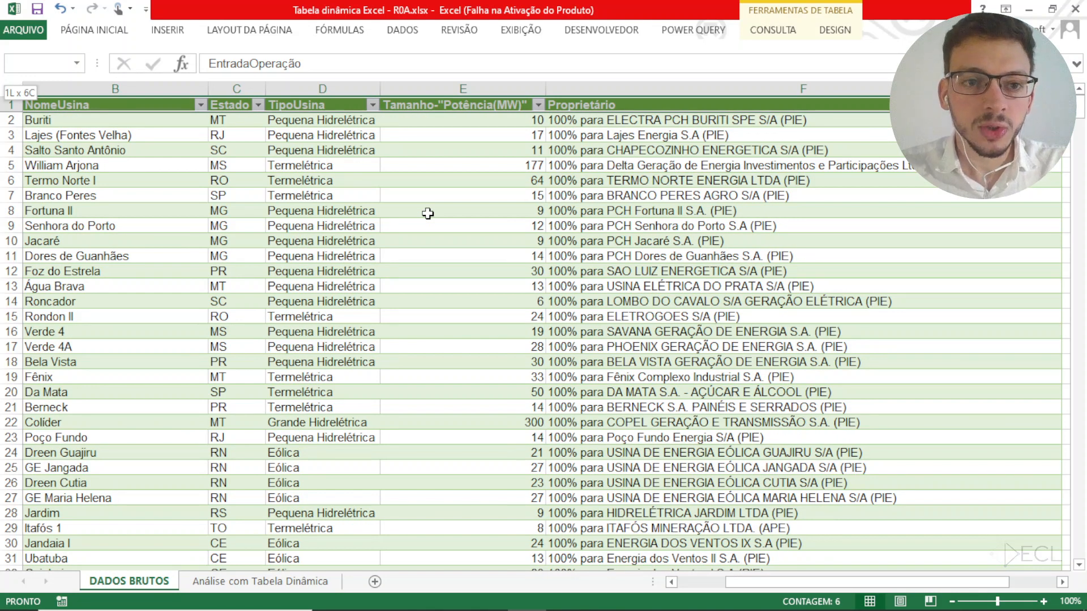
key("ctrl+shift+Down")
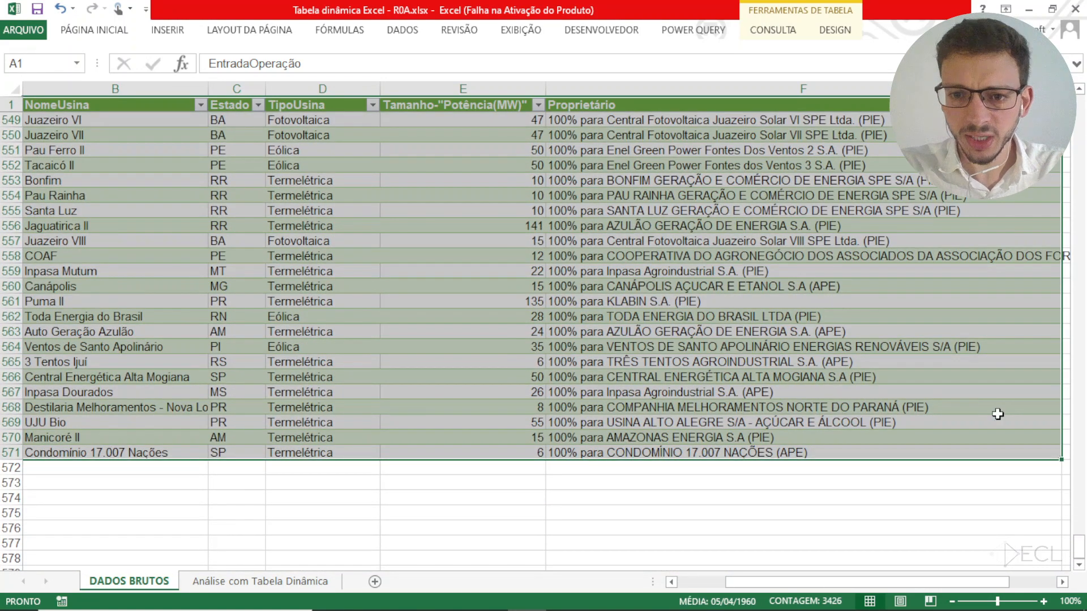
left_click(161, 34)
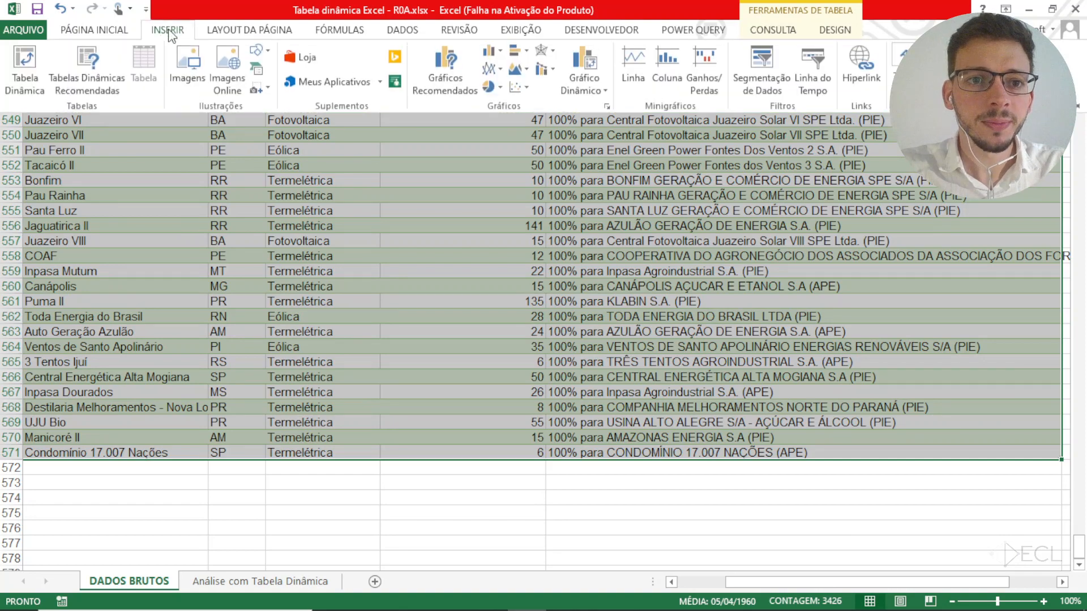
left_click(25, 72)
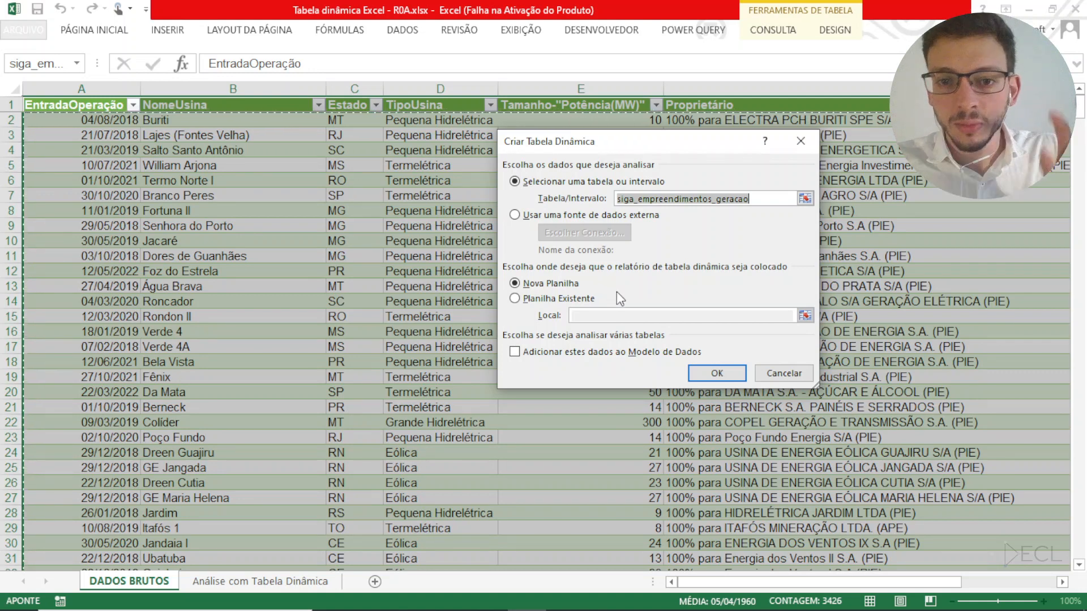
left_click(716, 373)
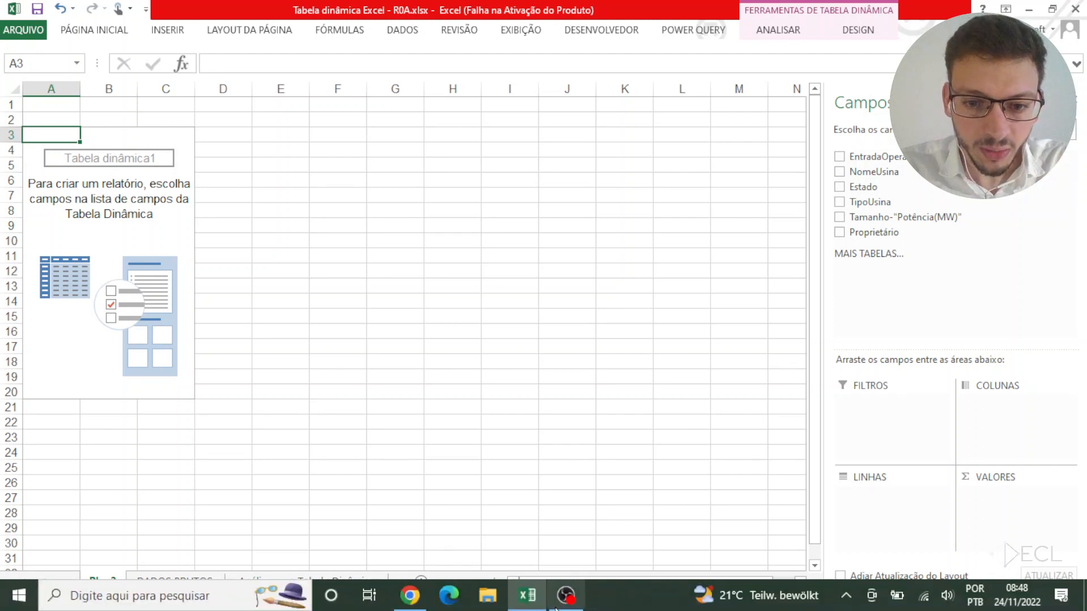
left_click(571, 601)
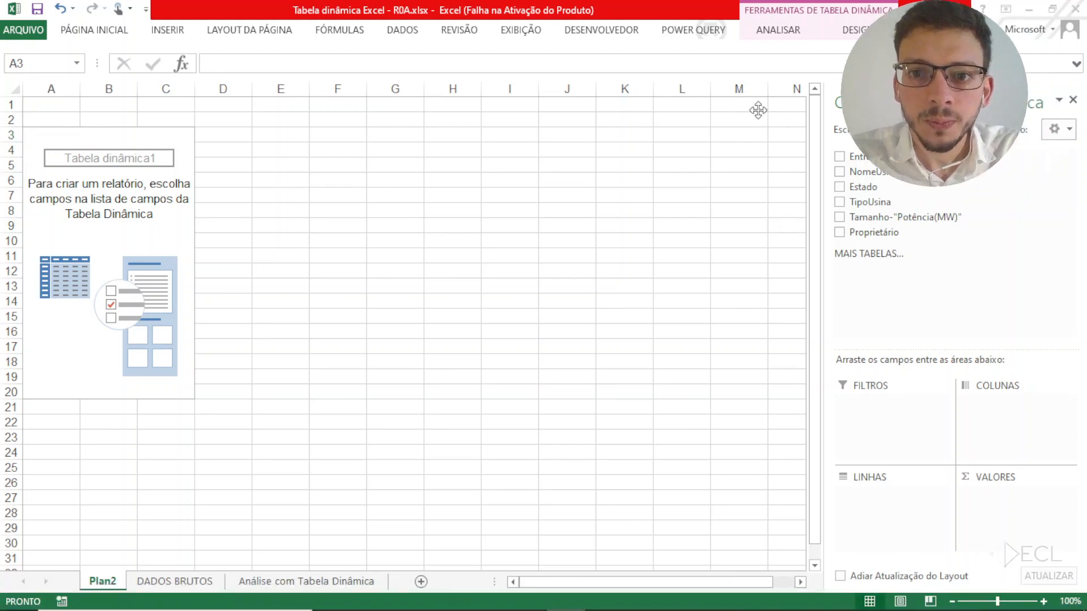
left_click_drag(758, 110, 638, 298)
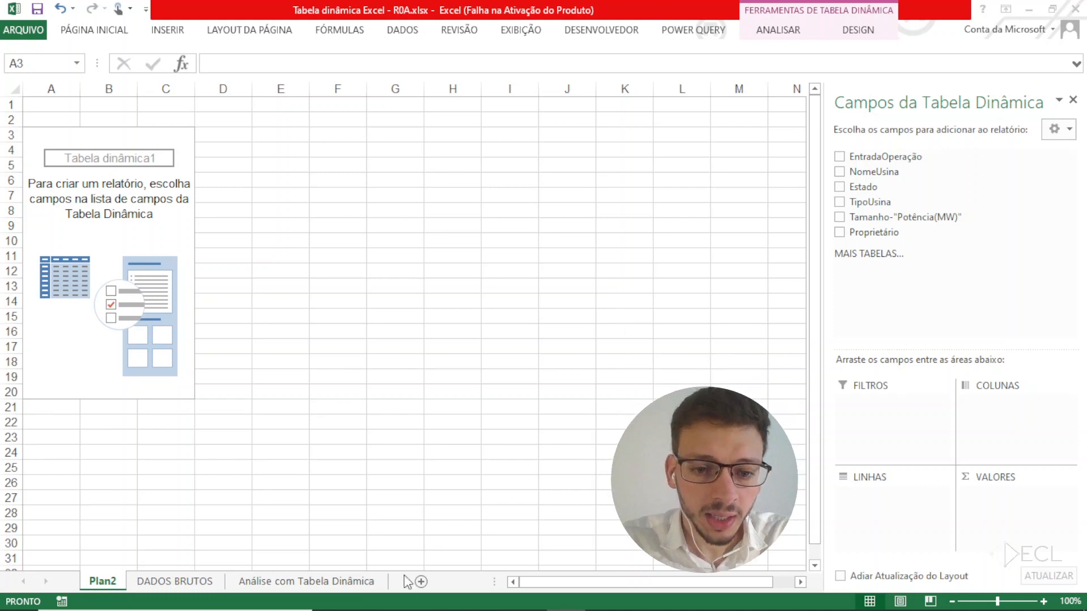
left_click(527, 601)
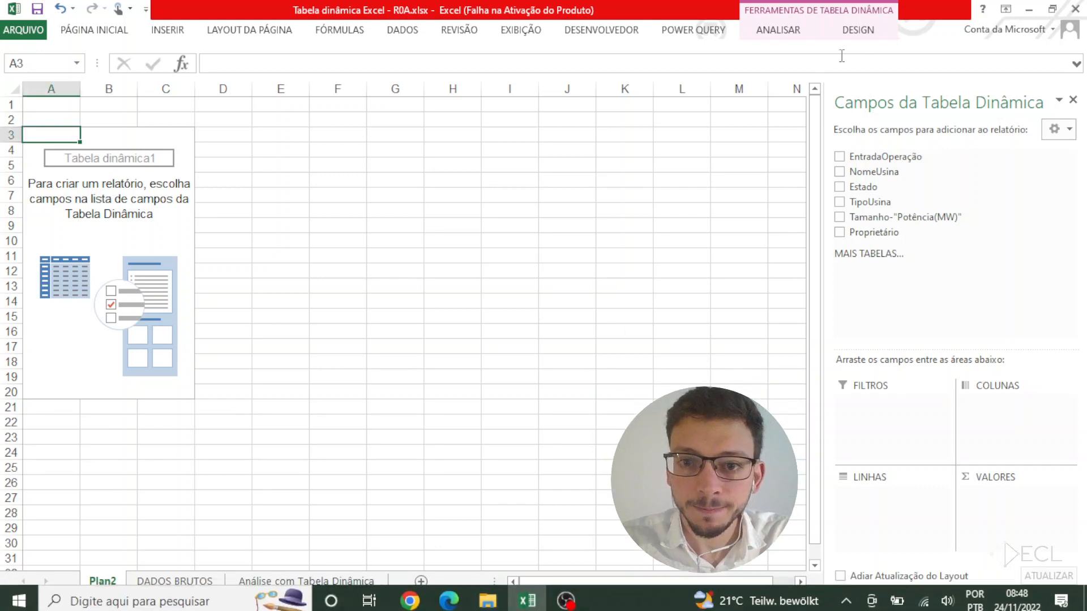
- Lay out the pivot table with Estado as rows, EntradaOperação as columns and Tamanho-"Potência(MW)" as values
left_click_drag(883, 187, 909, 217)
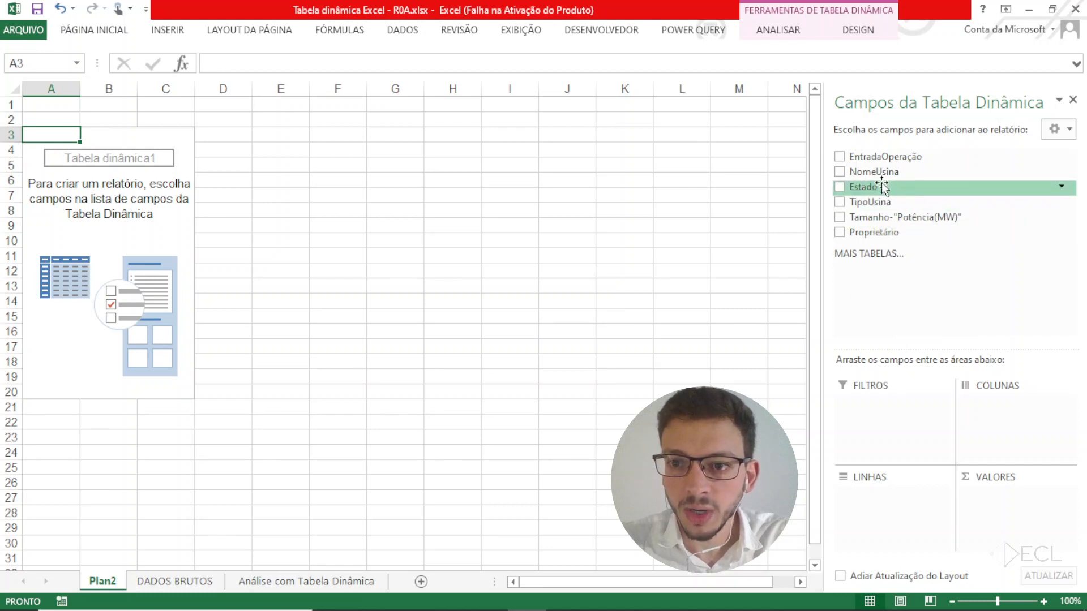
left_click_drag(887, 192, 921, 498)
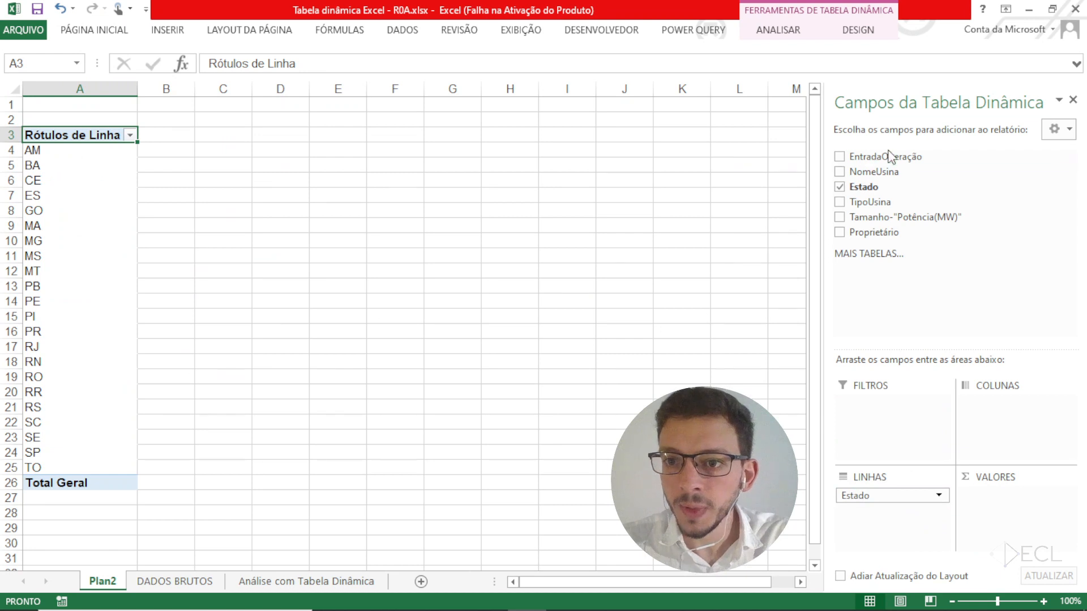
left_click_drag(908, 158, 1008, 417)
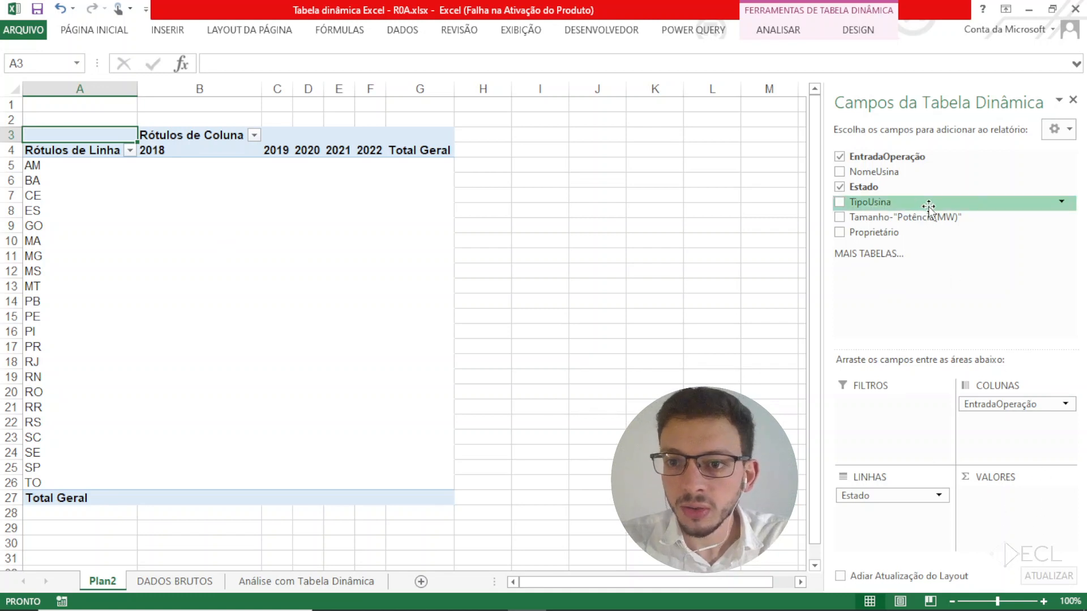
left_click_drag(934, 220, 1016, 509)
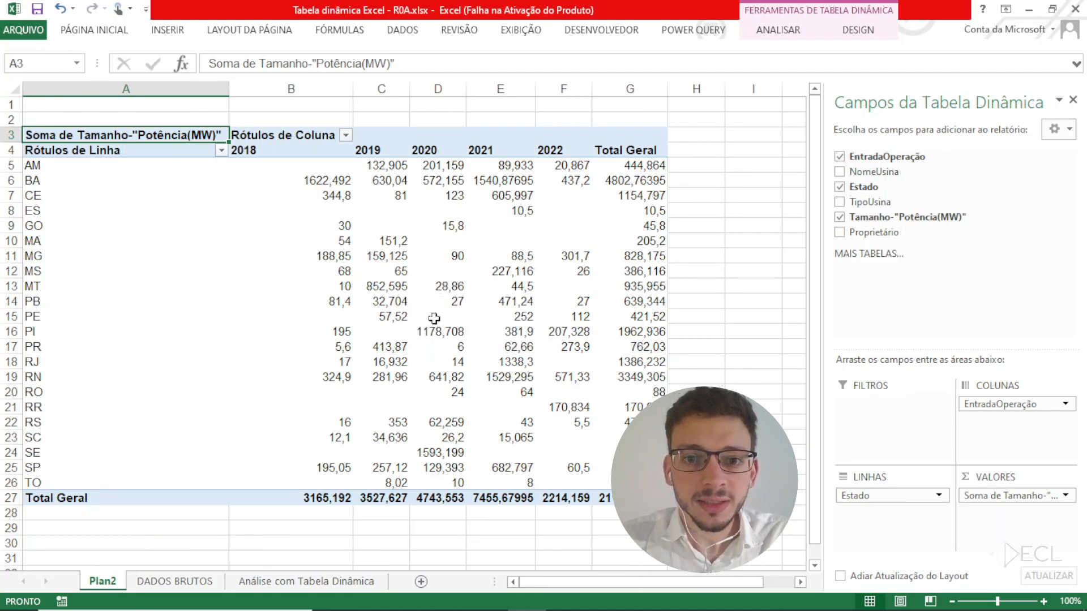
- Format the Tamanho-"Potência(MW)" value field as Número with 0 decimal places and a thousands separator
mouse_move(441, 303)
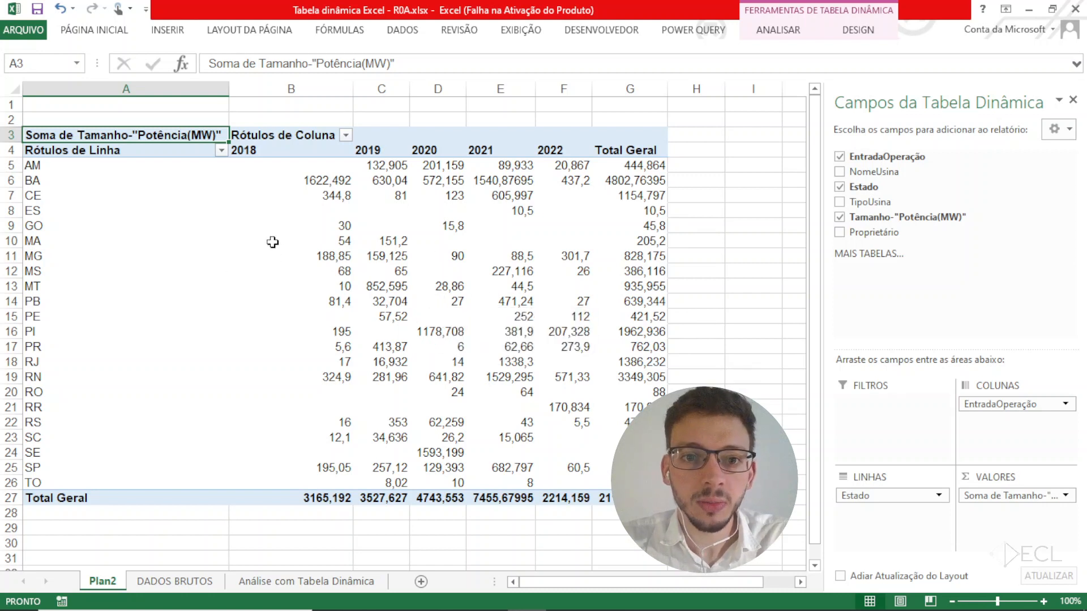
mouse_move(365, 285)
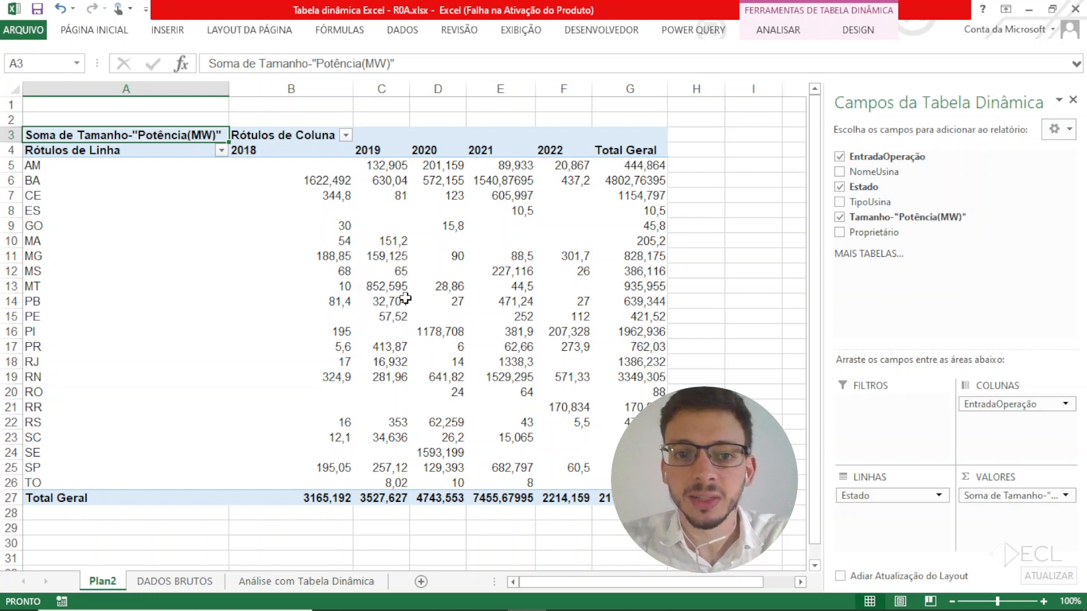
mouse_move(529, 317)
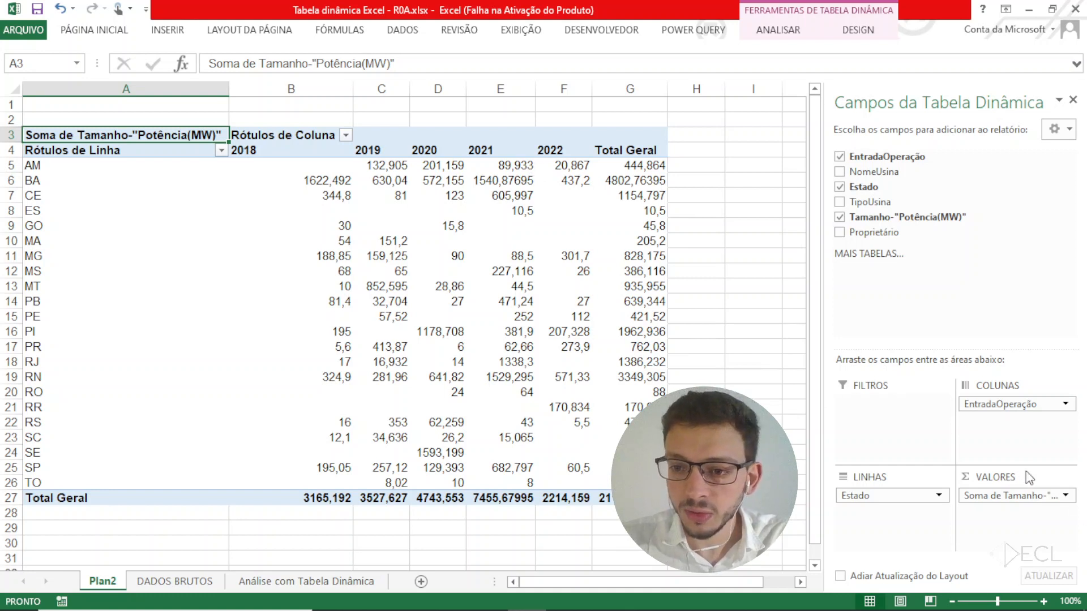
left_click(1067, 497)
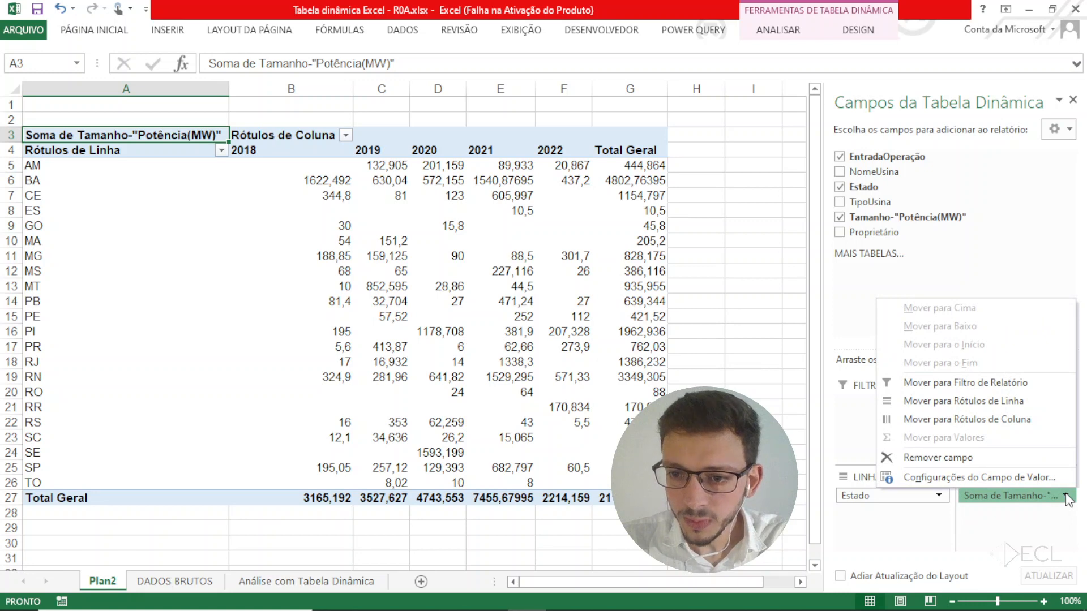
left_click(1027, 481)
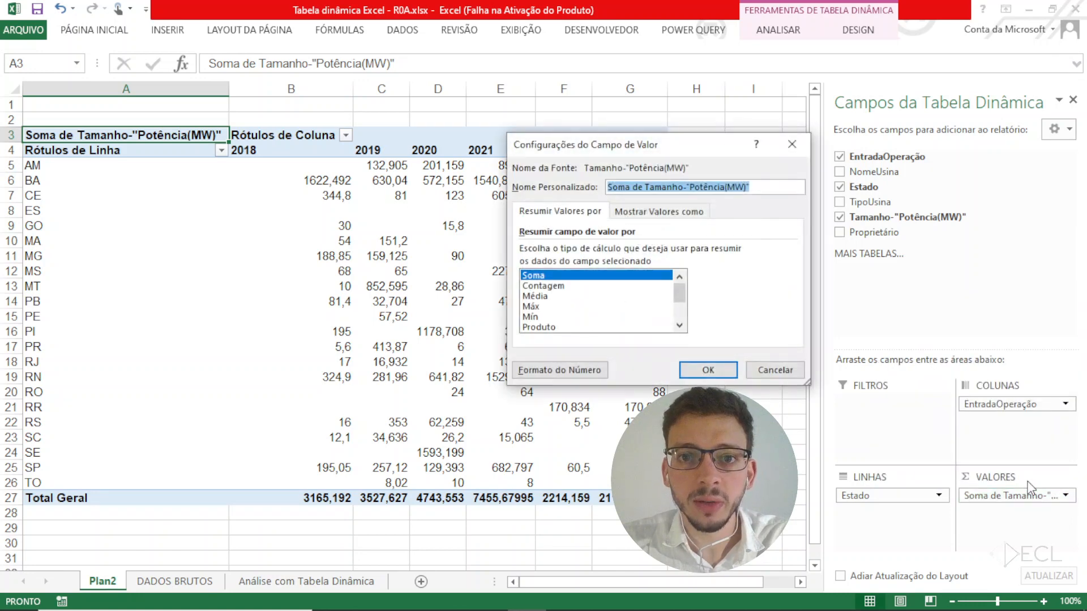
left_click(644, 213)
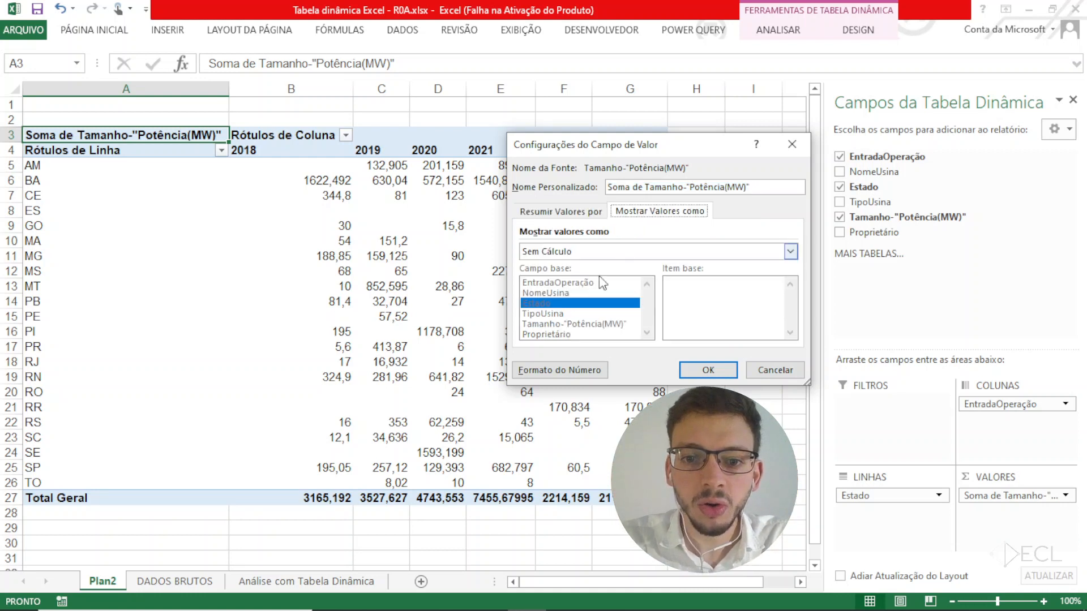
left_click(576, 372)
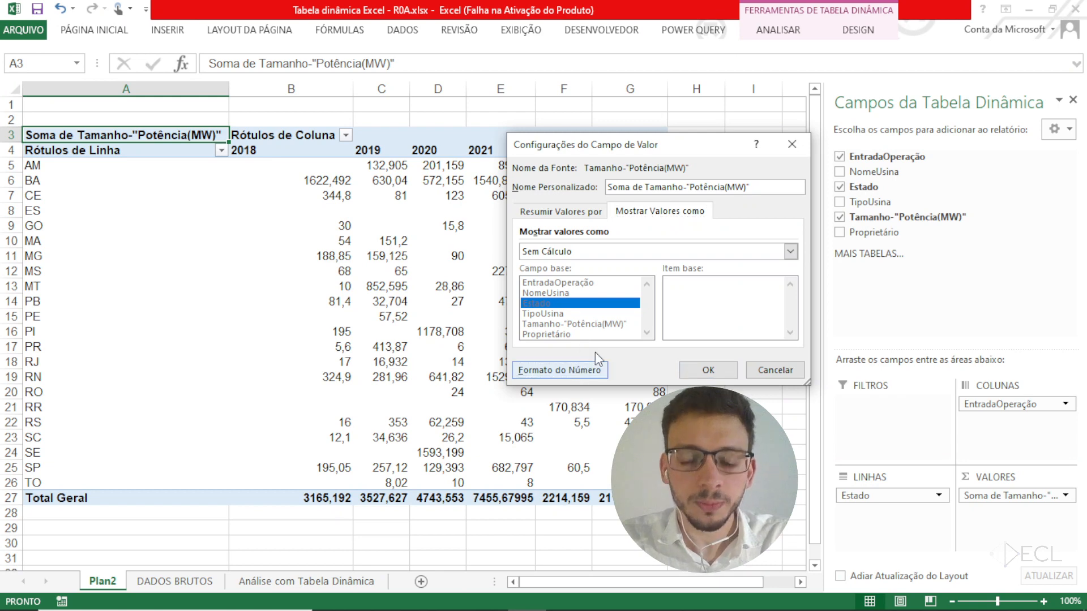
left_click(580, 372)
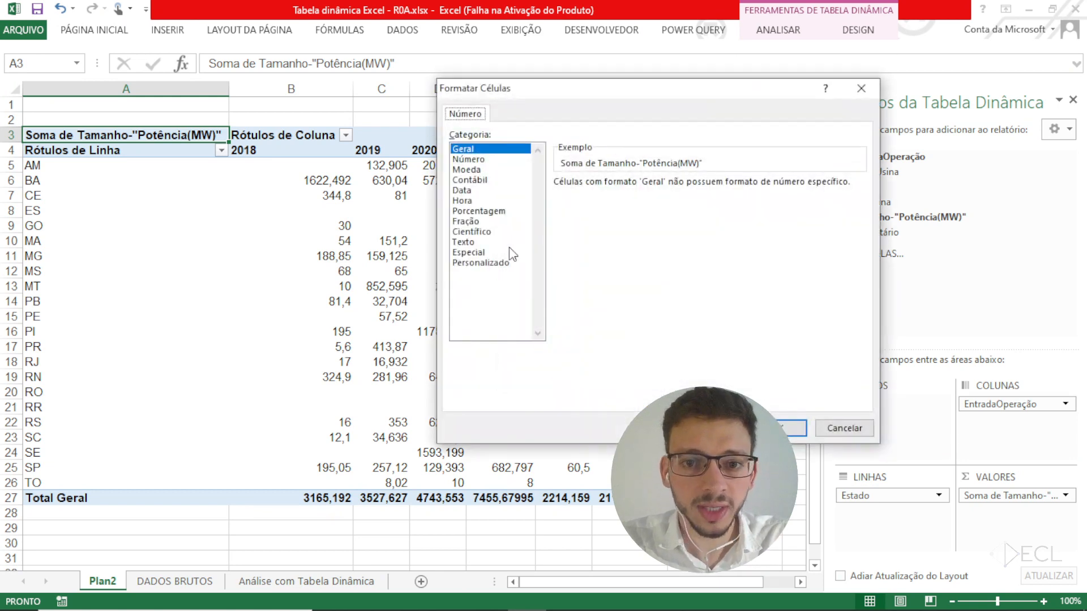
left_click(469, 160)
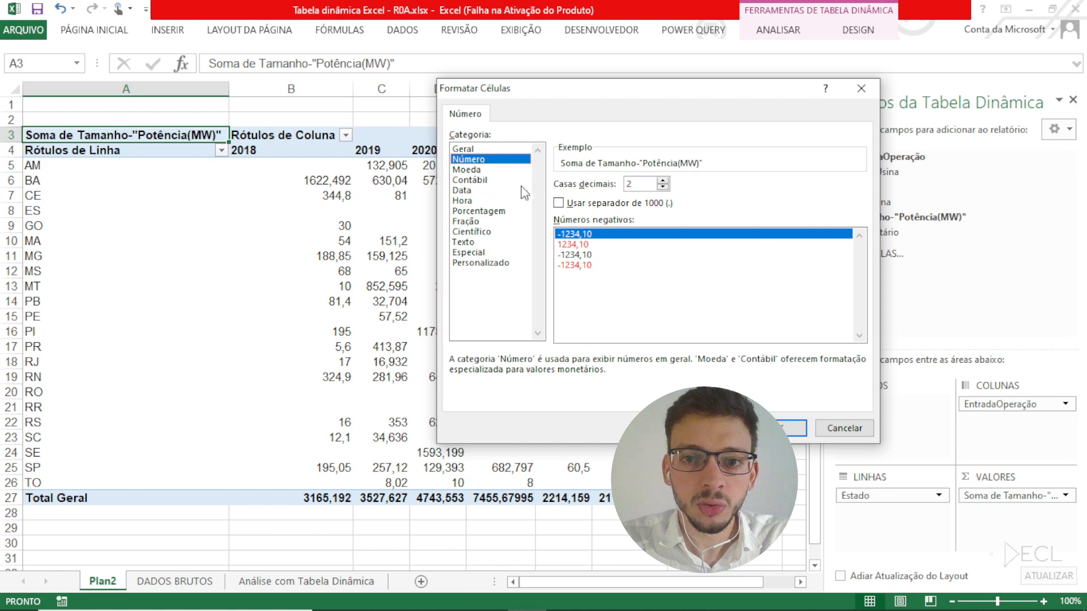
left_click(663, 187)
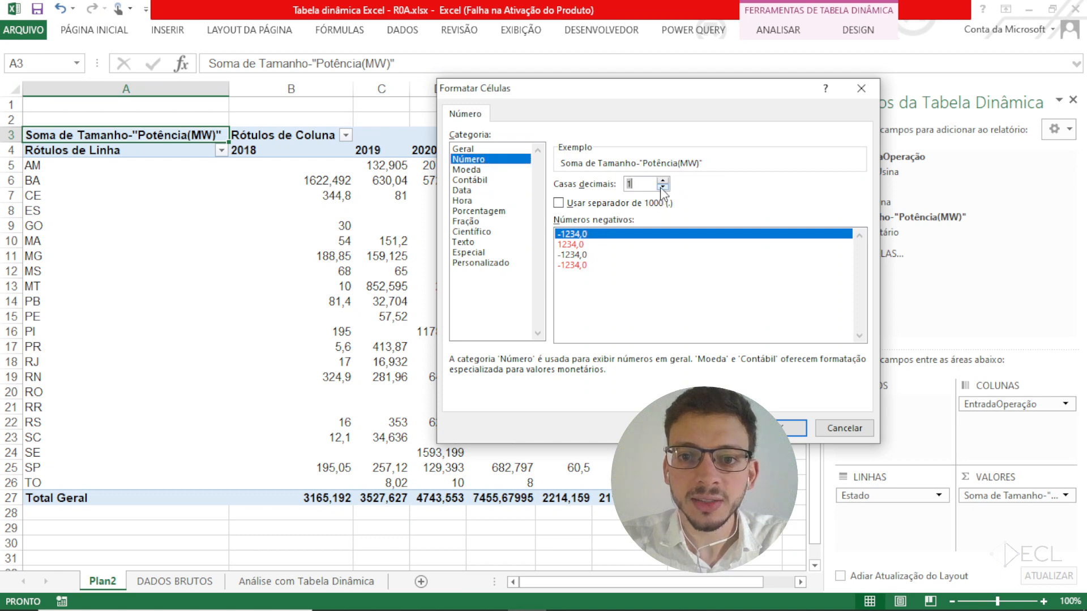
left_click(559, 203)
left_click(795, 428)
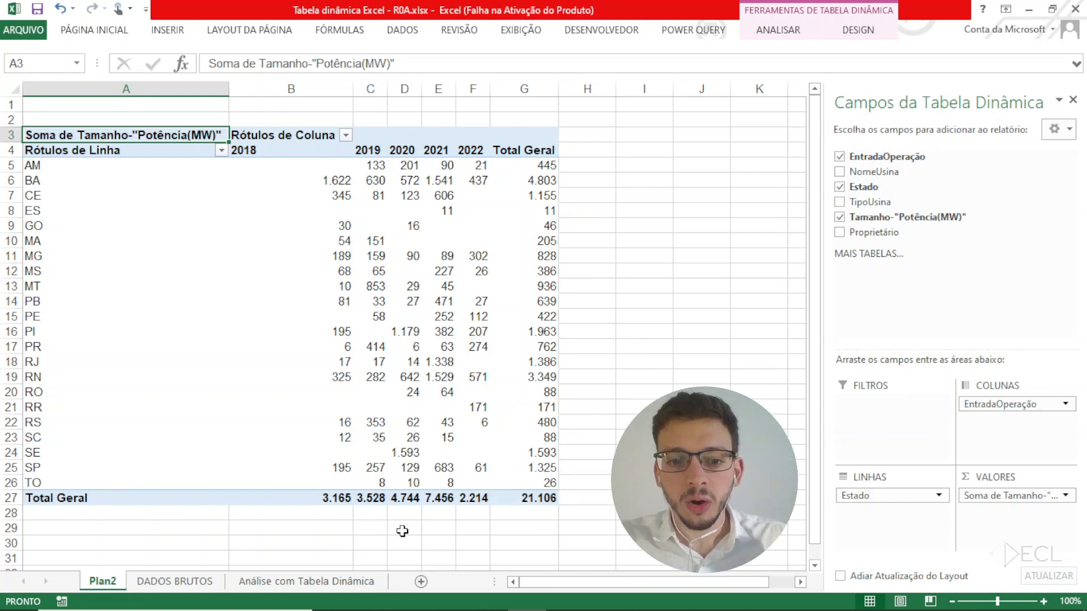
- Sort the states in the pivot table by Total Geral from largest to smallest and review the rows BA to SP
mouse_move(540, 504)
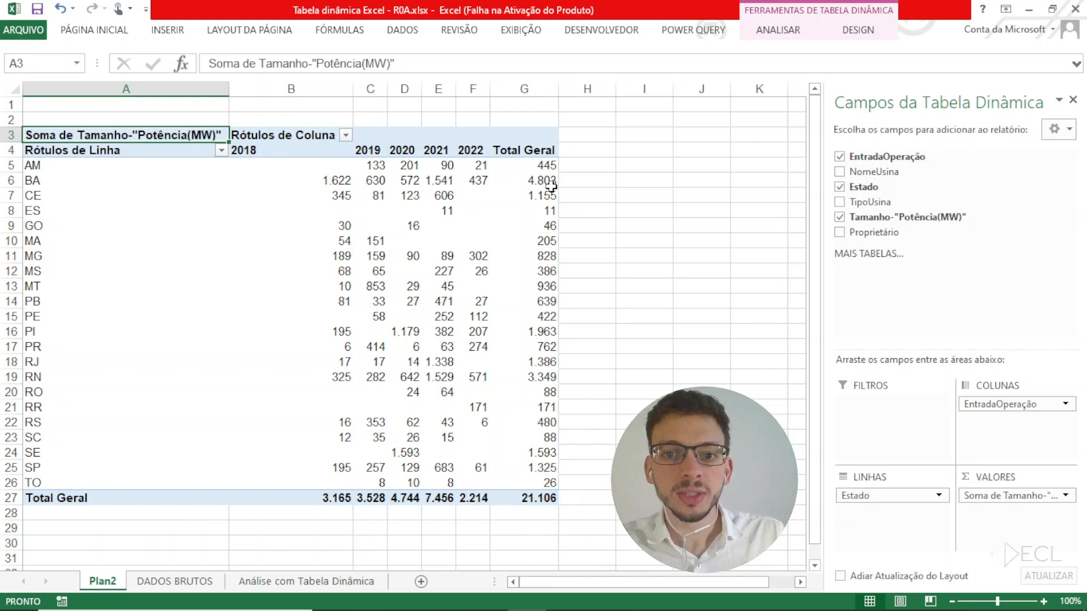
mouse_move(510, 264)
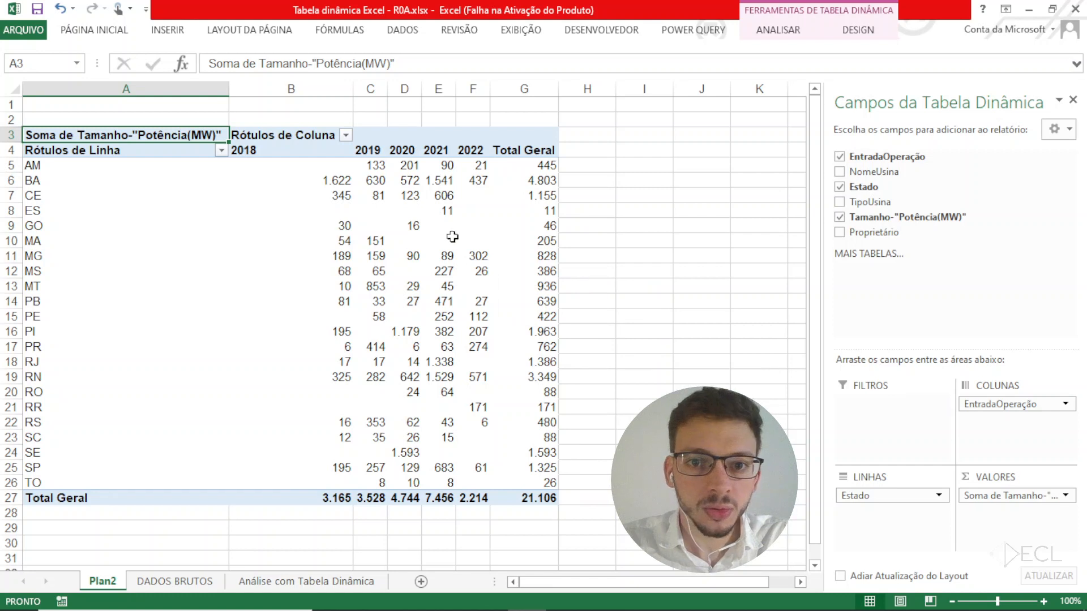
left_click(11, 180)
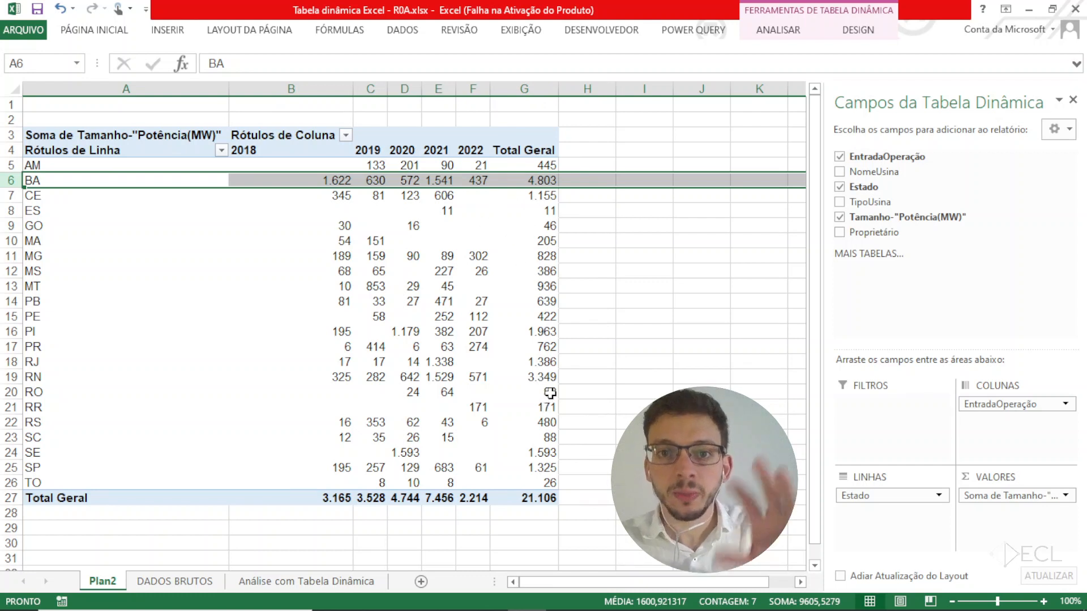
mouse_move(554, 393)
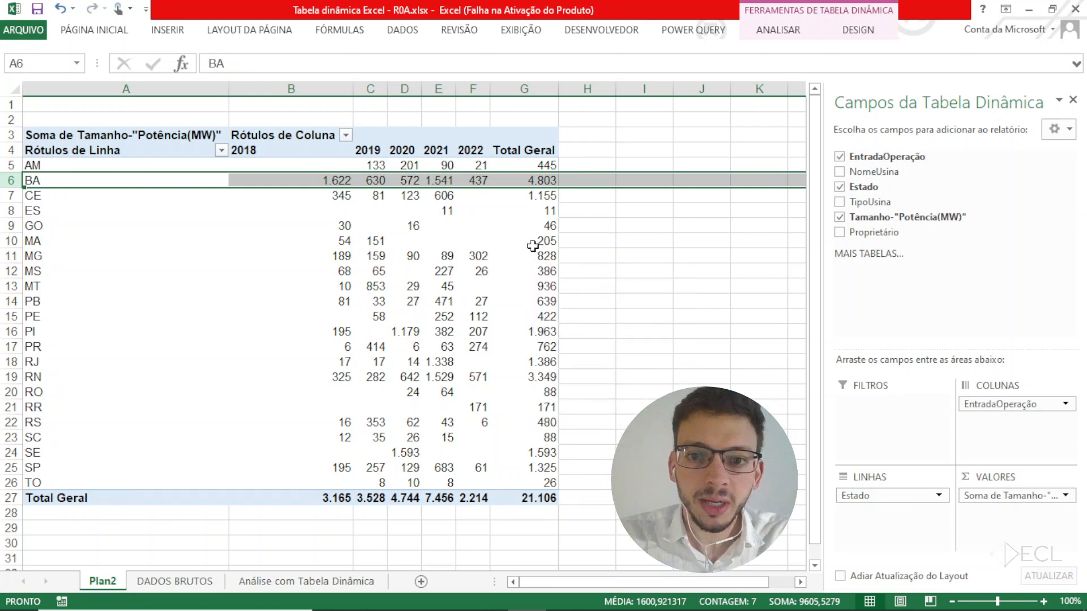
mouse_move(531, 241)
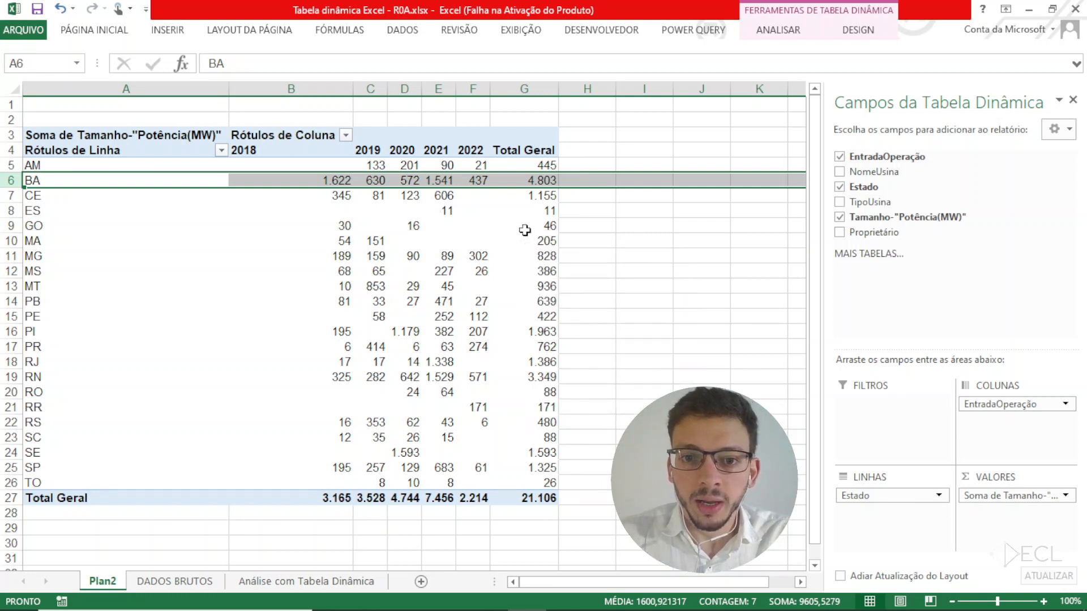
left_click(528, 240)
right_click(527, 241)
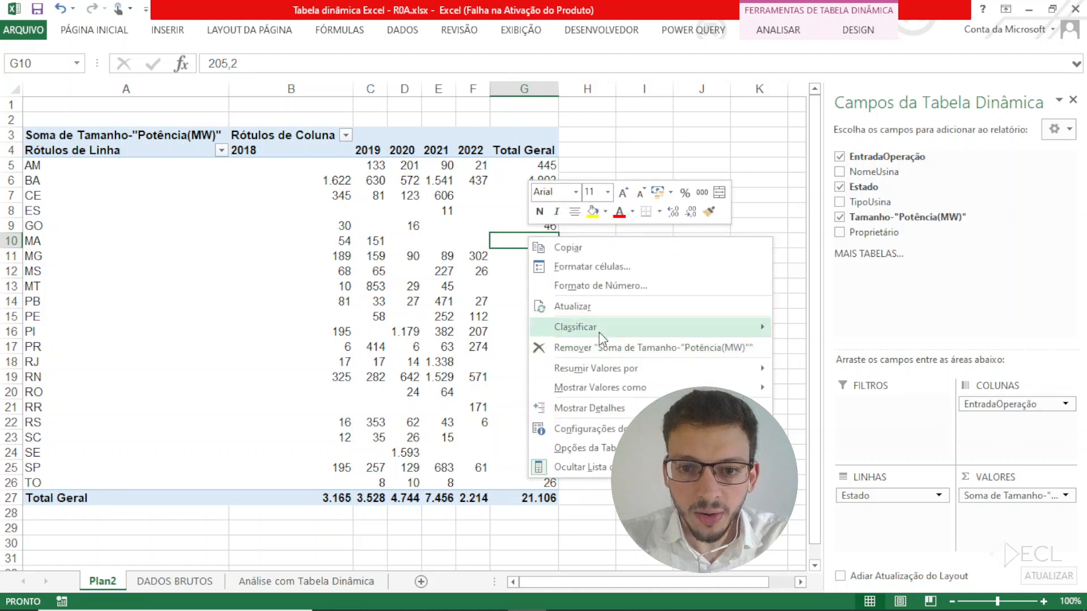
mouse_move(600, 333)
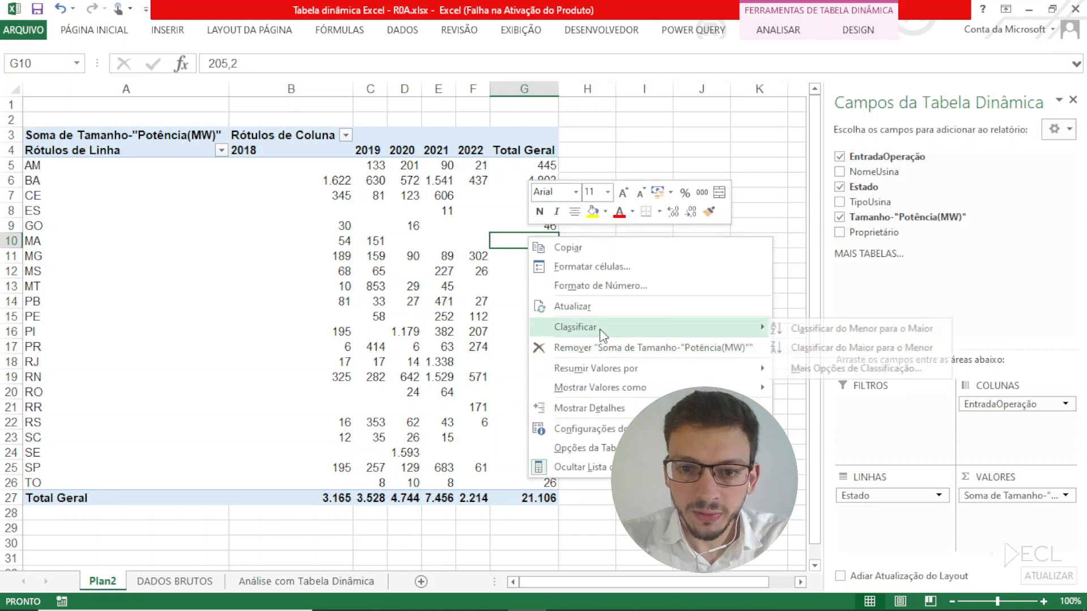
left_click(852, 348)
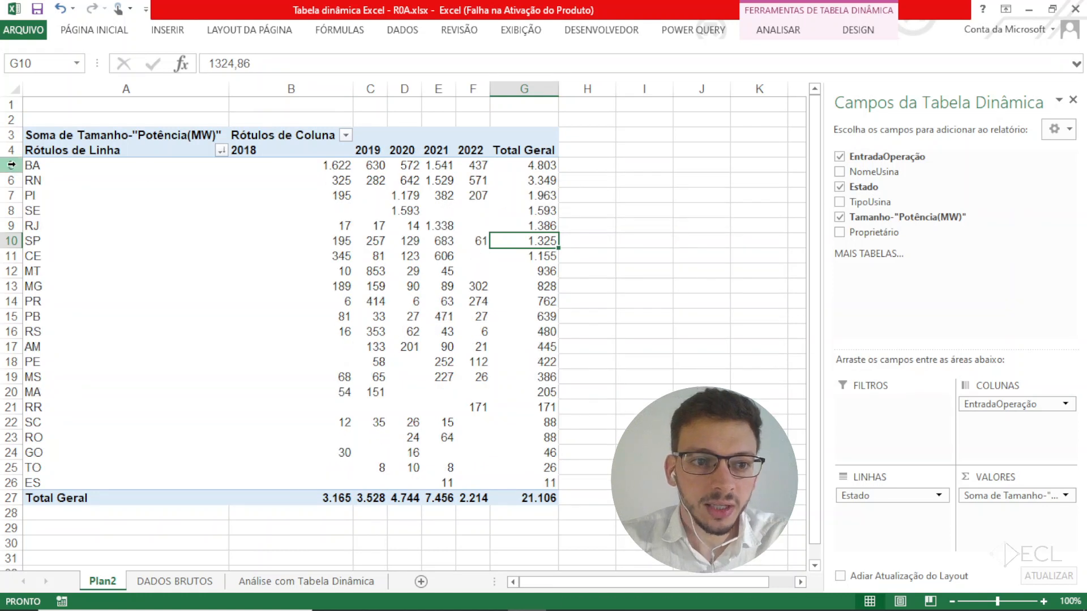
left_click_drag(7, 165, 3, 233)
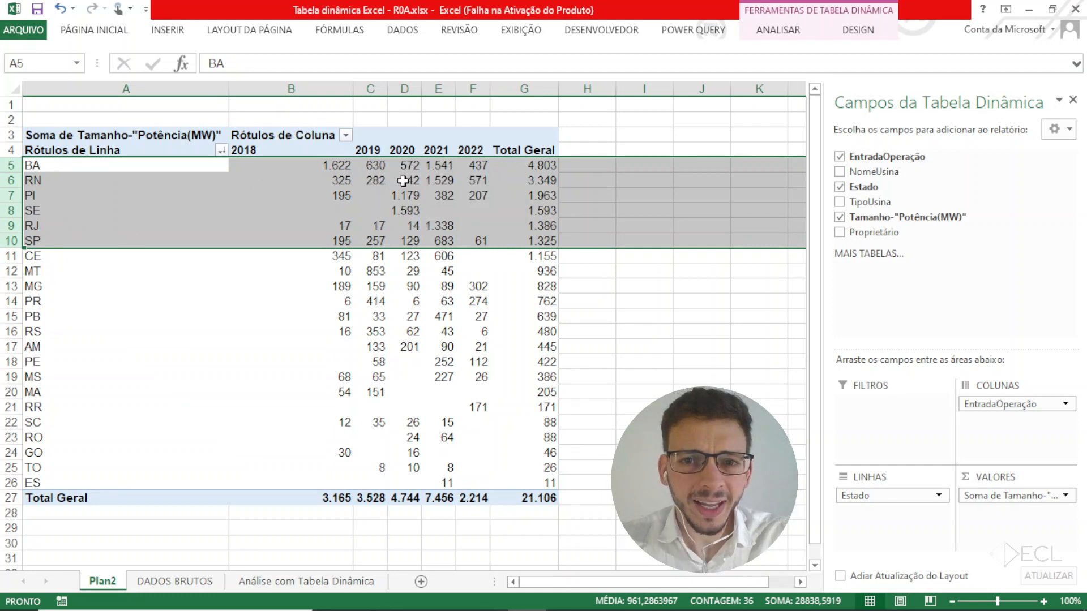
mouse_move(530, 211)
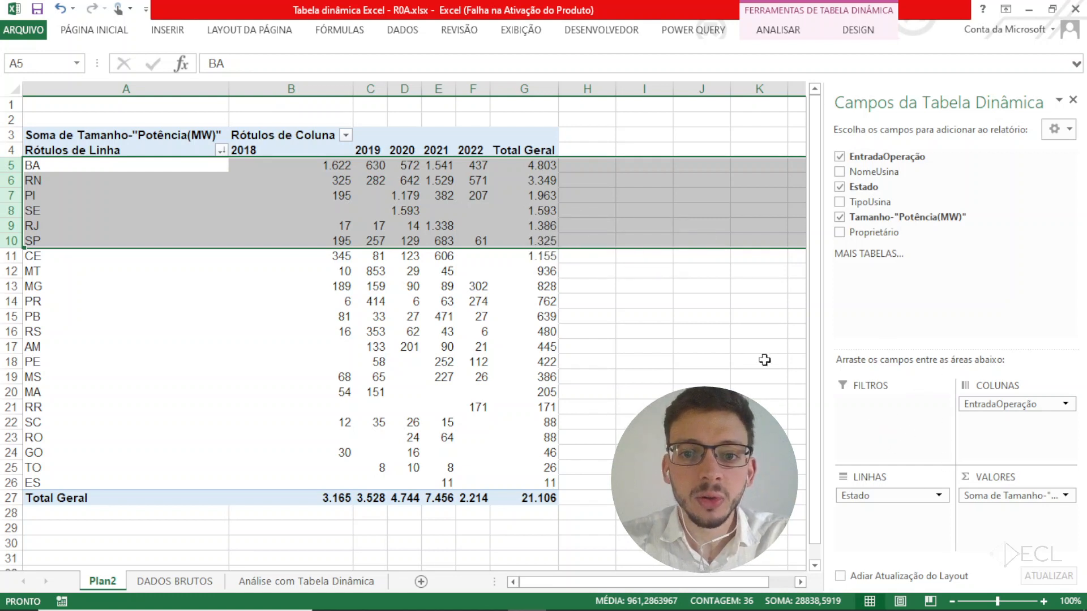
left_click(686, 336)
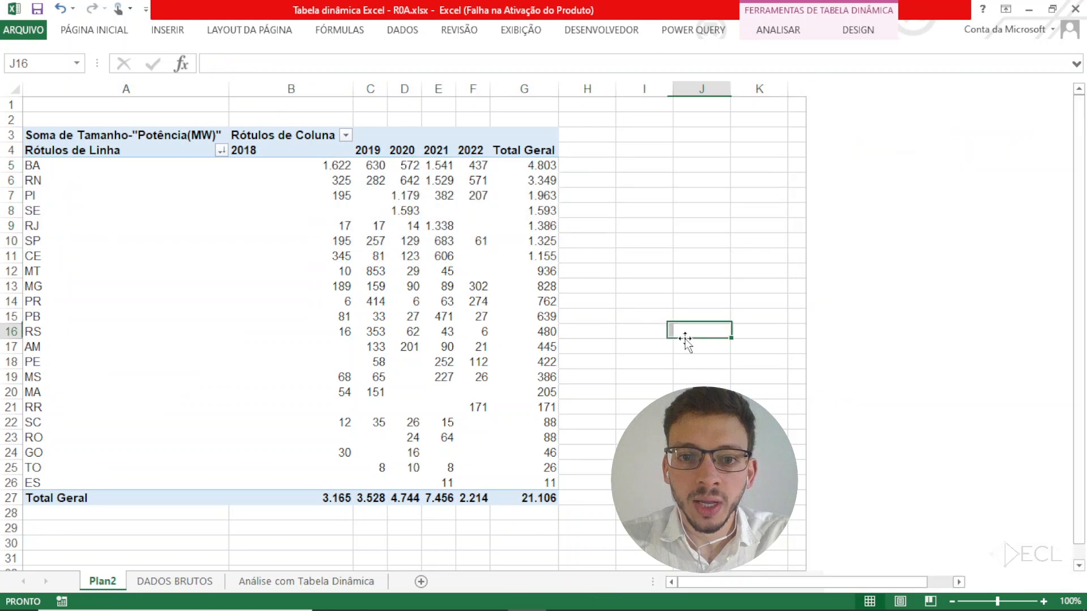
- Add TipoUsina as a report filter of the pivot table and filter it to Eólica
left_click(244, 223)
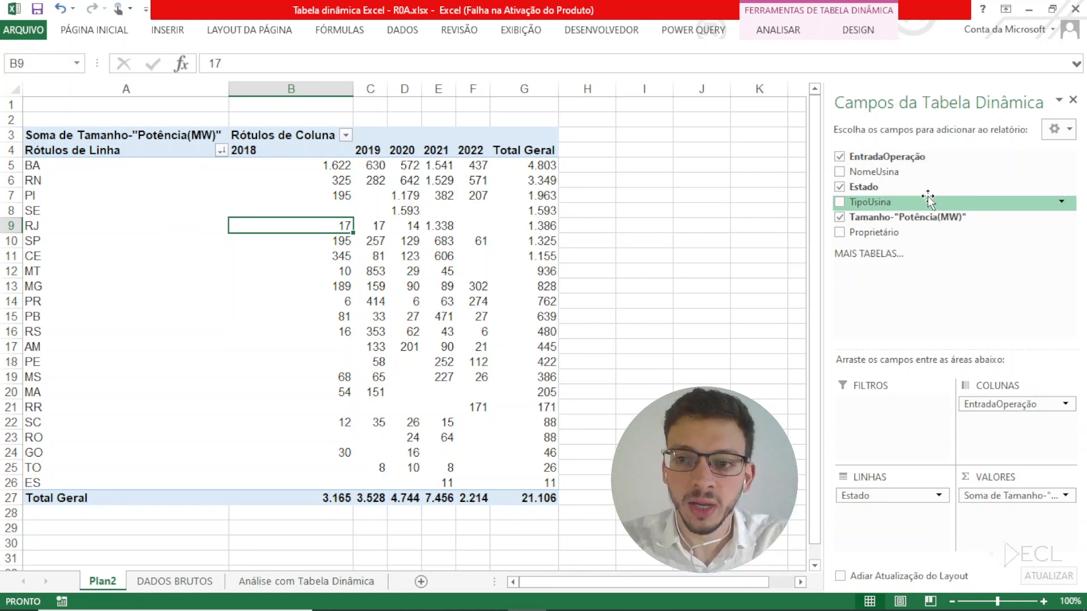
left_click_drag(887, 203, 906, 418)
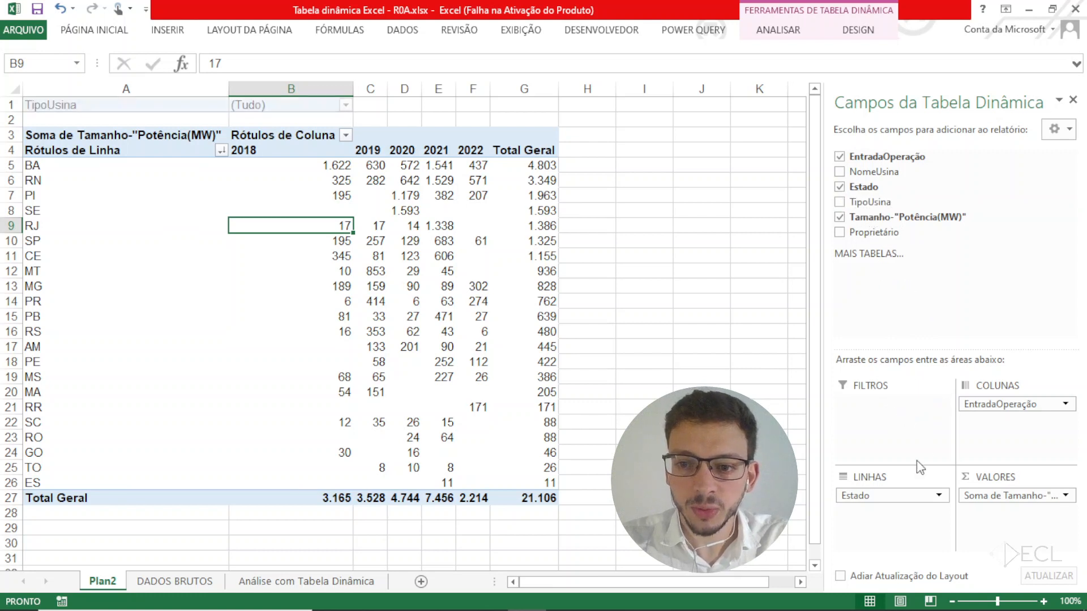
left_click(345, 105)
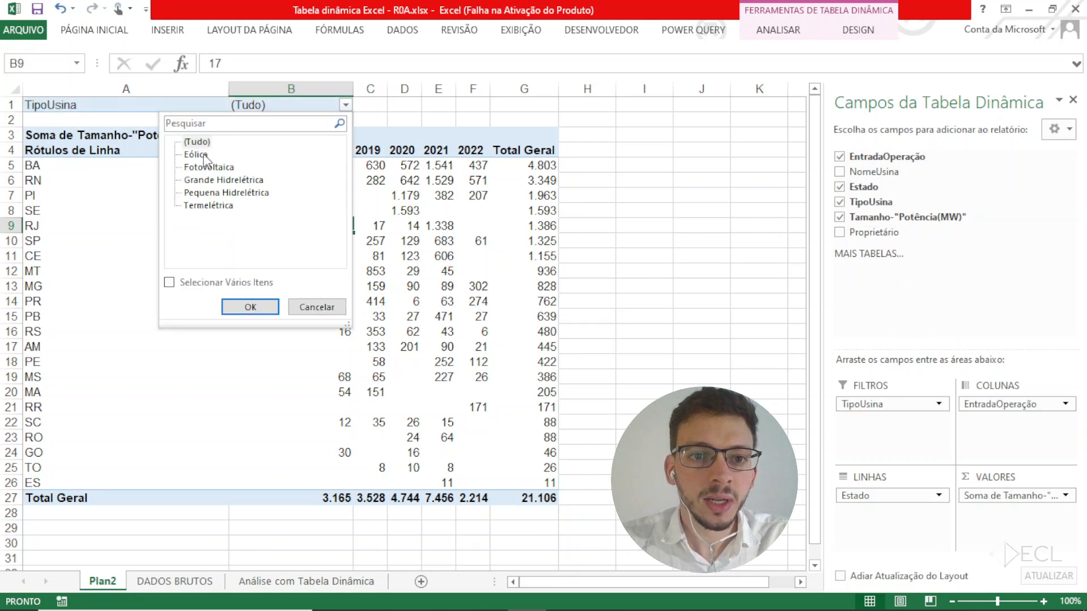
left_click(250, 307)
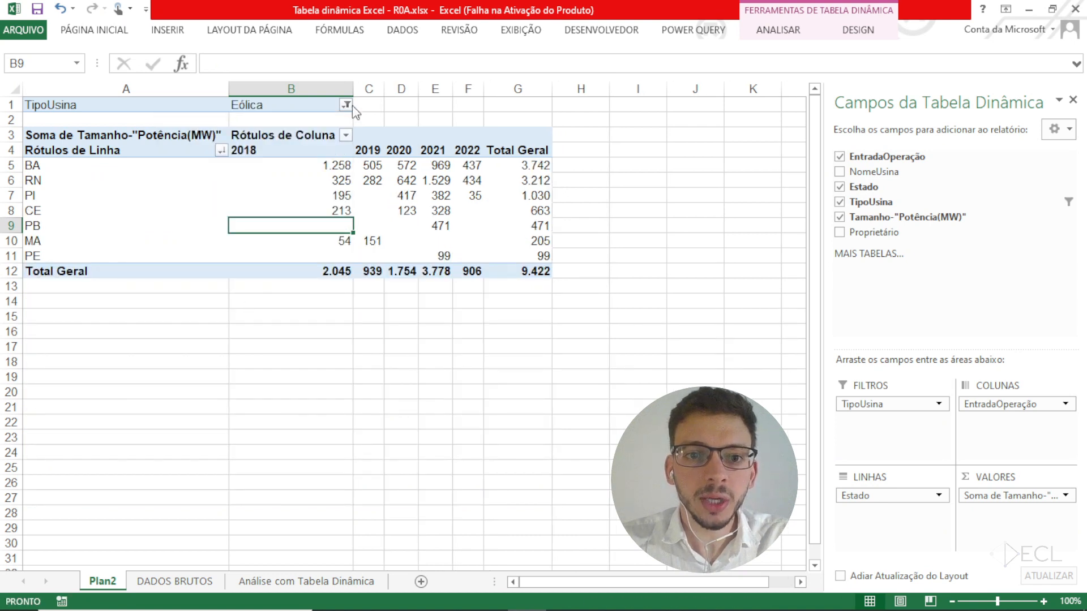
mouse_move(414, 230)
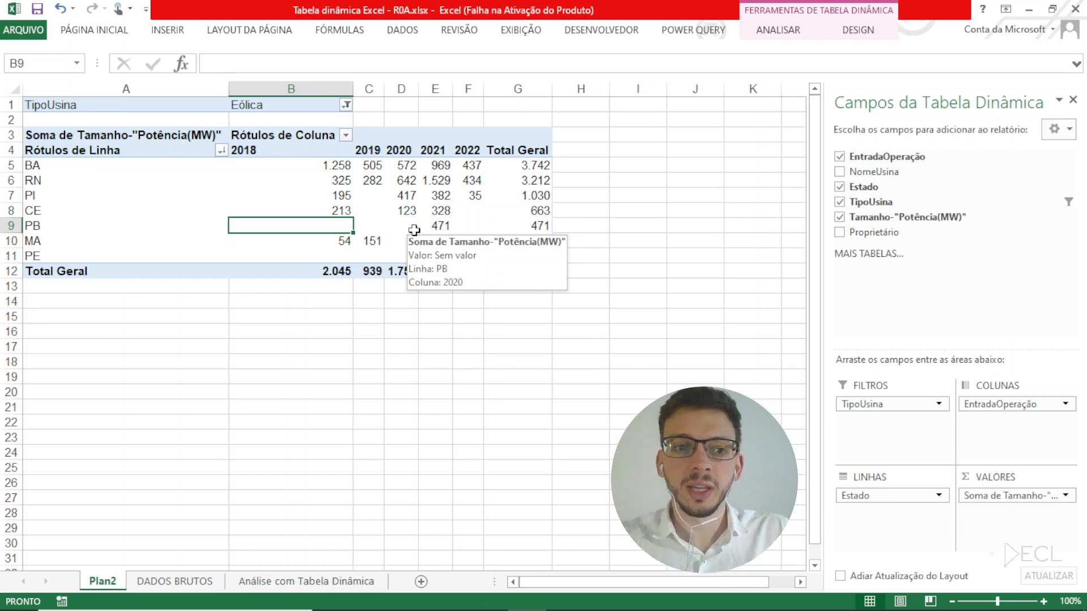
- Switch the TipoUsina report filter to Fotovoltaica
left_click(346, 105)
left_click(216, 169)
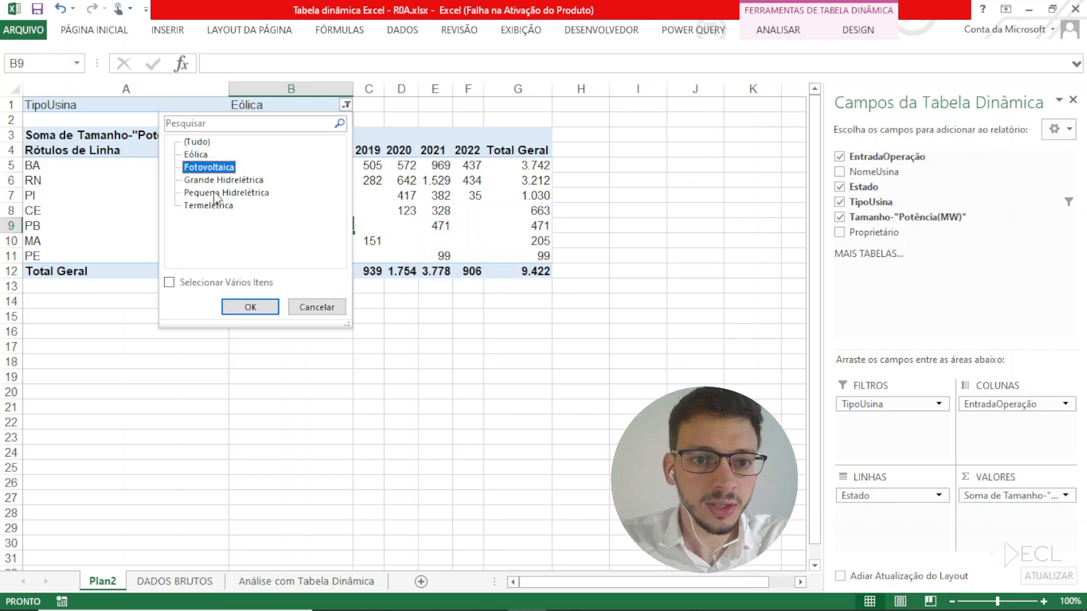
left_click(251, 306)
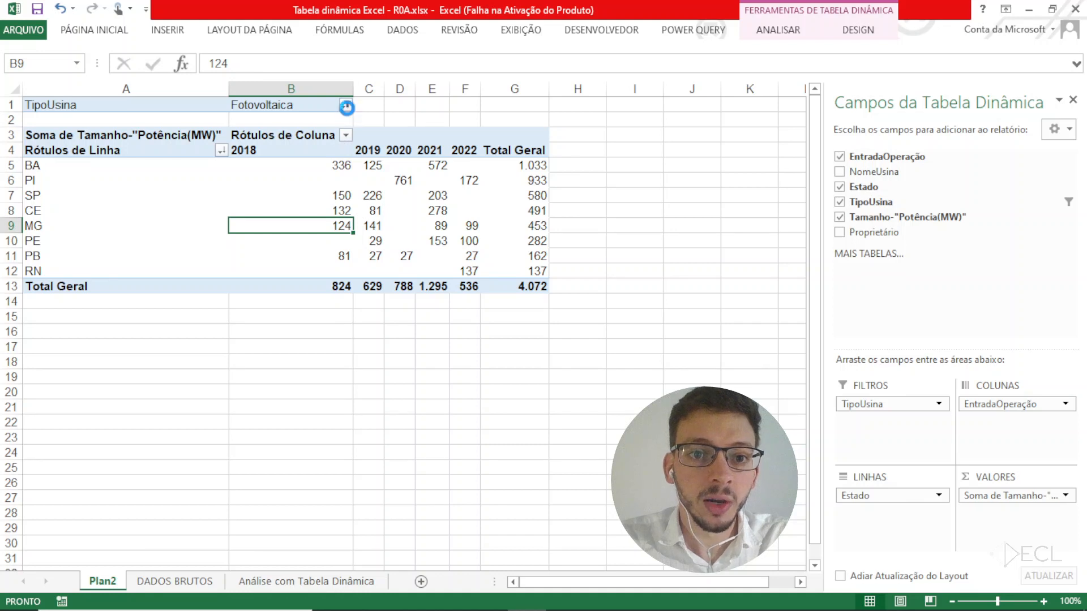
- Set the TipoUsina report filter to Termelétrica
left_click(346, 105)
left_click(215, 206)
left_click(256, 307)
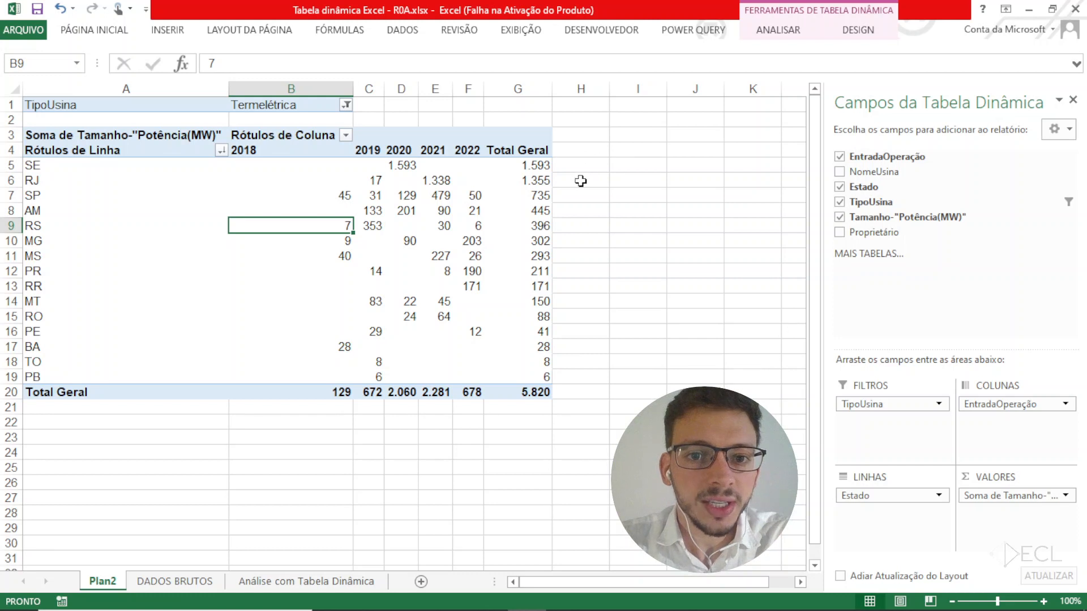
- Show the source records behind the 2020 value of SE and fit the Proprietário column to its contents
mouse_move(400, 197)
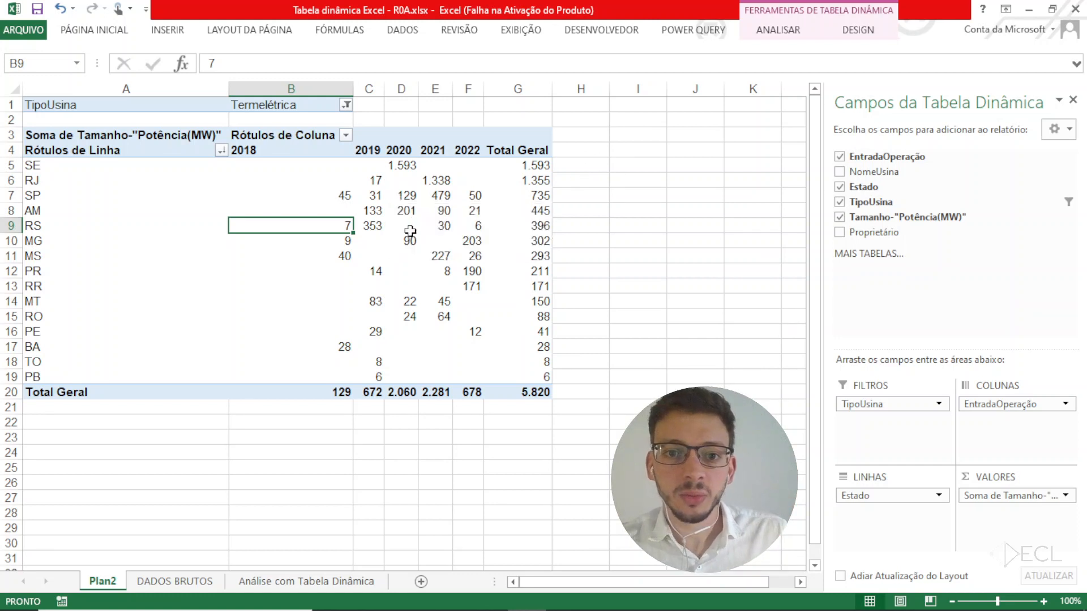
double_click(402, 162)
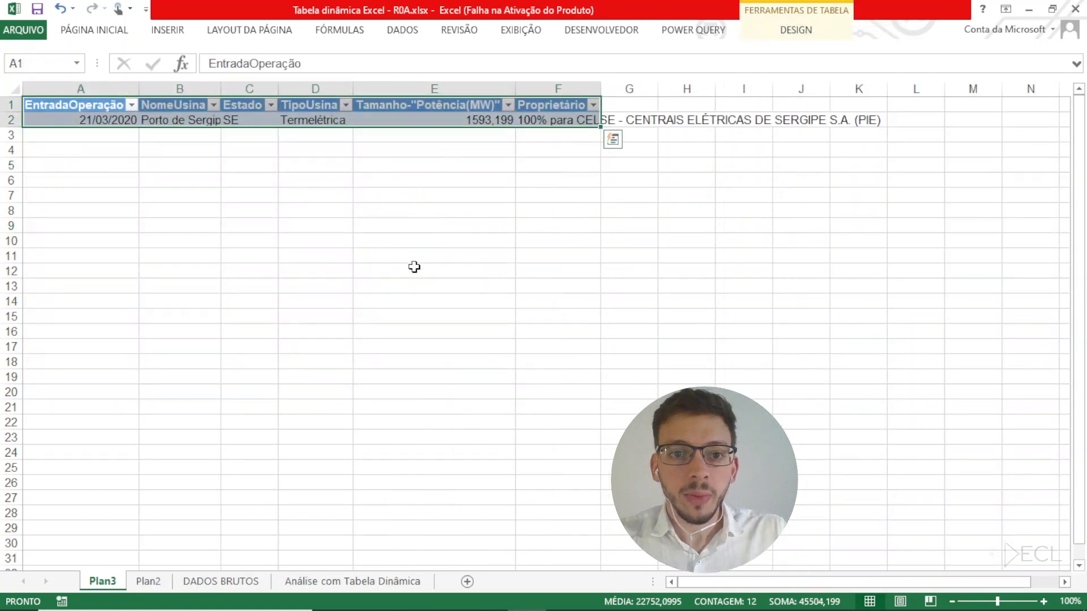
double_click(601, 89)
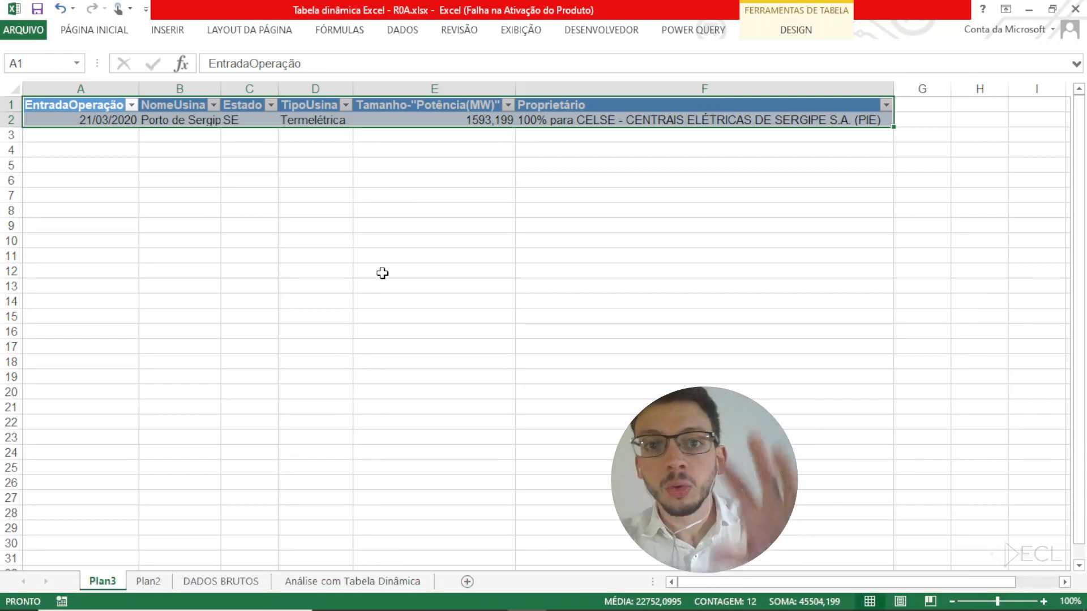
- Delete the Plan3 sheet that holds the extracted source records and confirm its removal
right_click(109, 585)
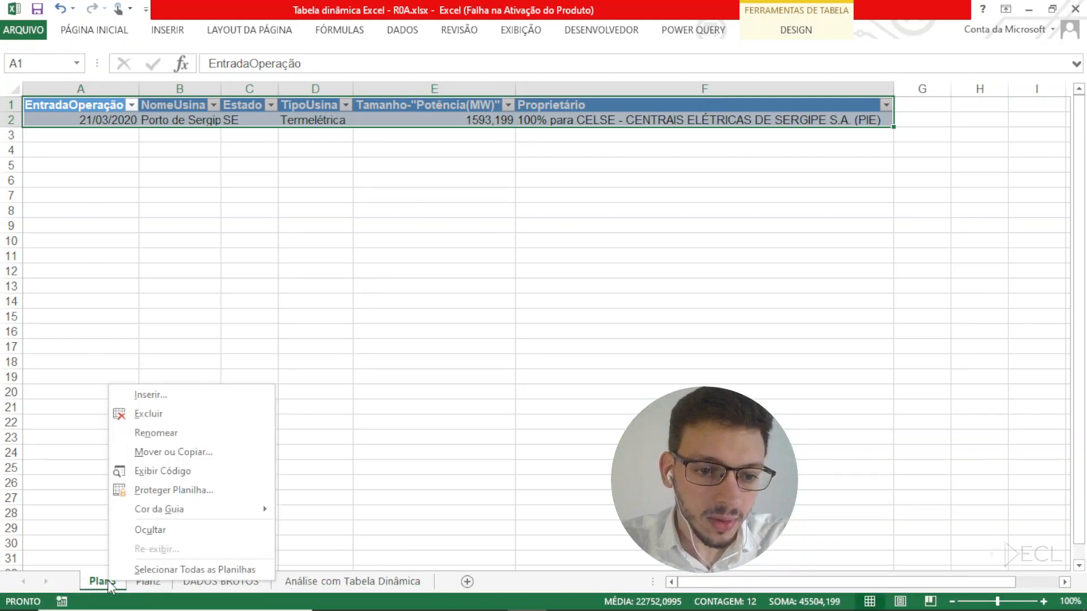
left_click(162, 414)
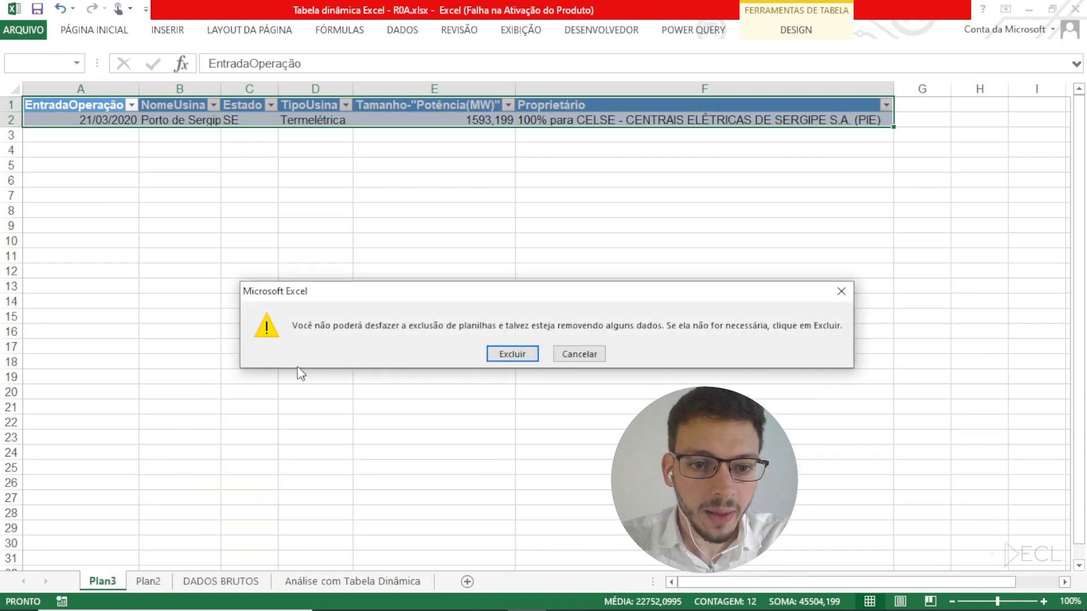
left_click(498, 354)
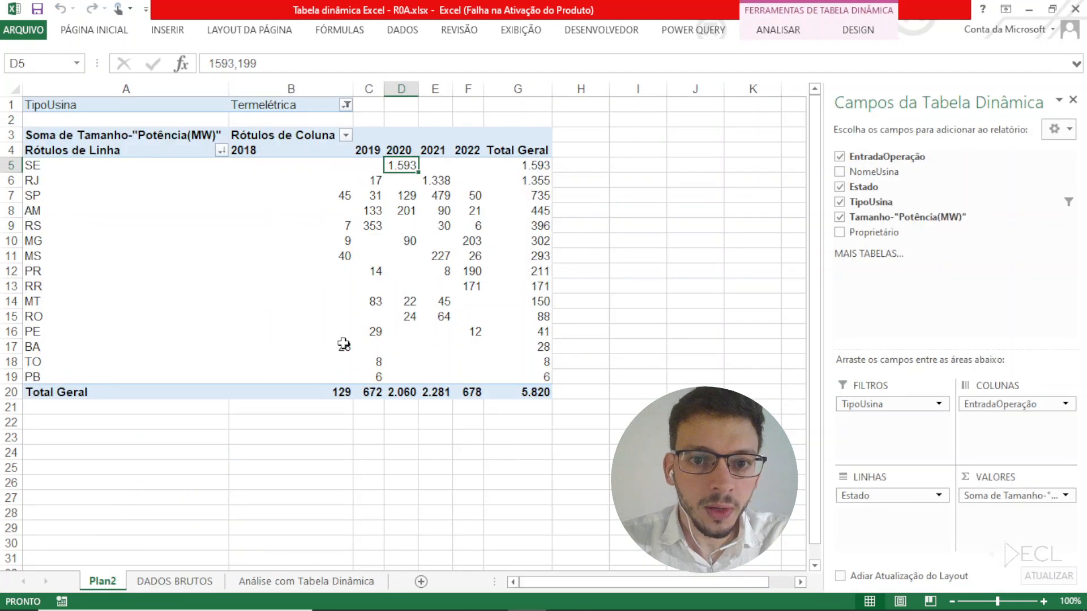
left_click(681, 238)
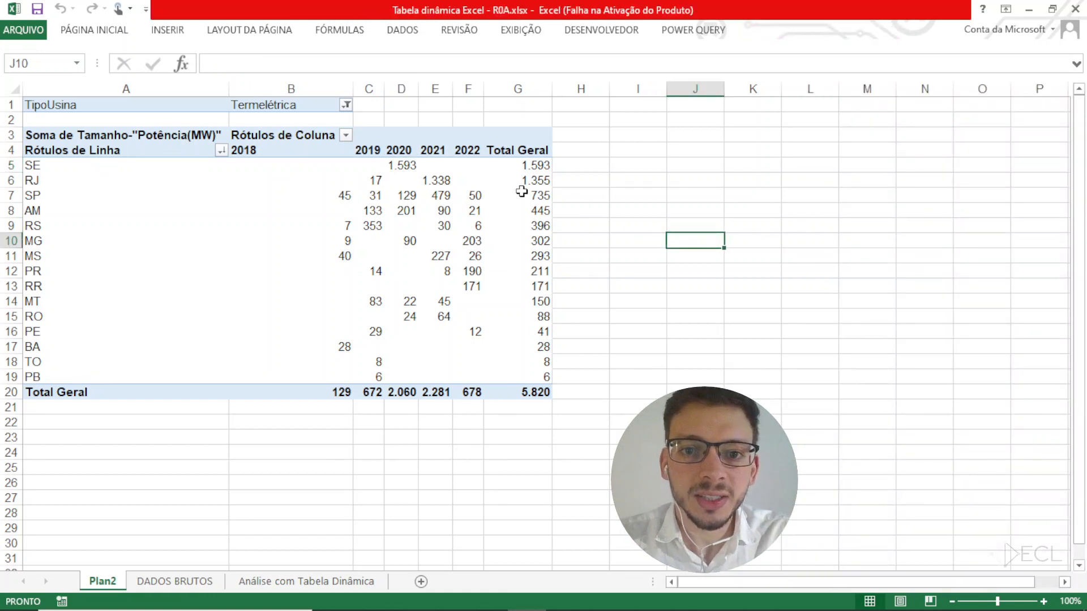
mouse_move(494, 207)
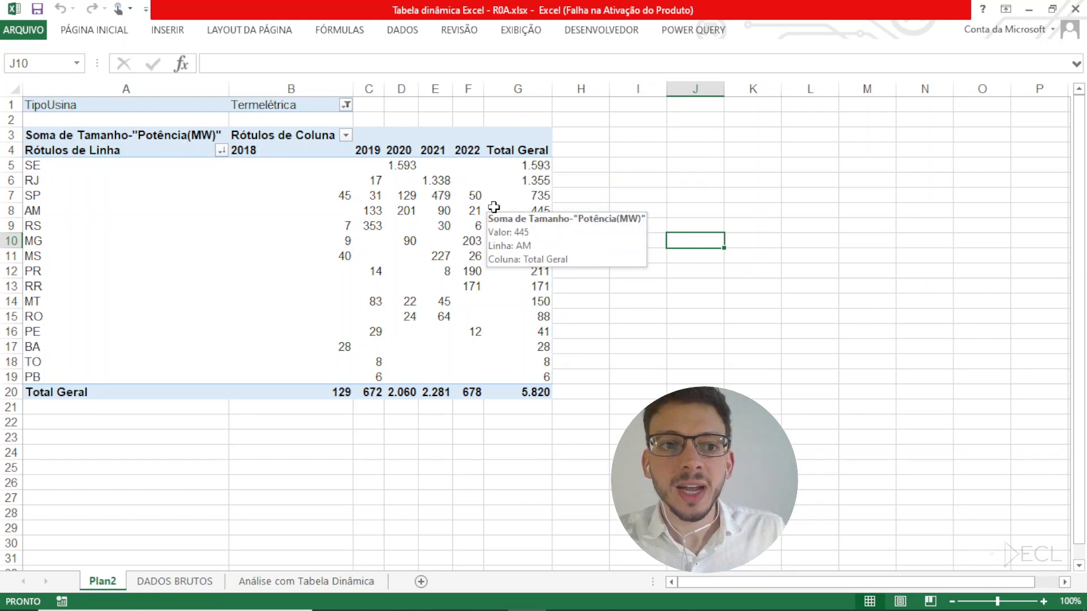
mouse_move(347, 216)
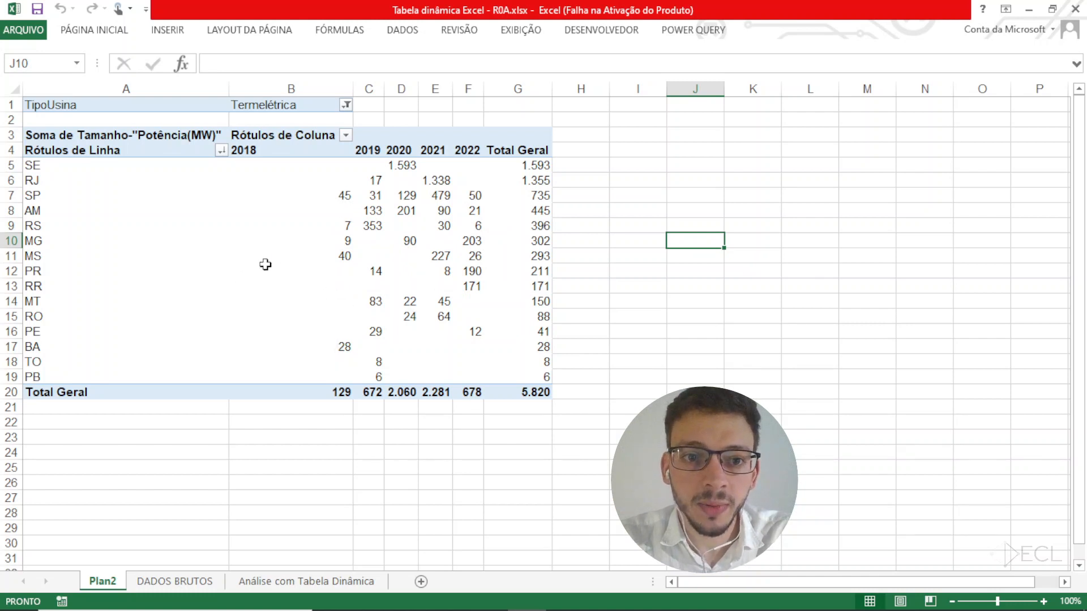
- Insert a slicer for TipoUsina on the pivot table and place it beside the Total Geral column
left_click(310, 228)
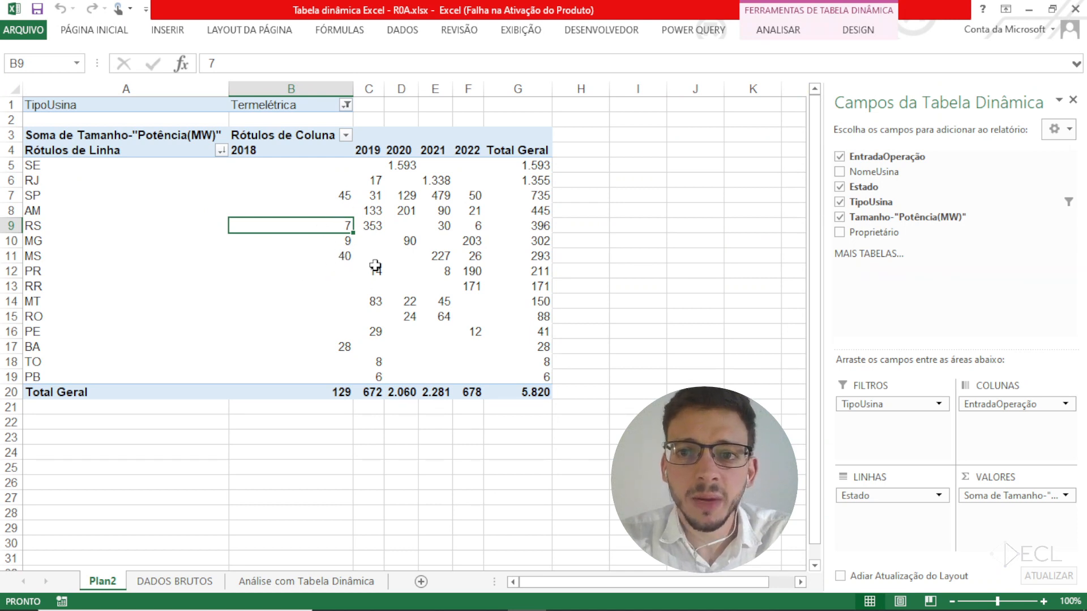
left_click(770, 32)
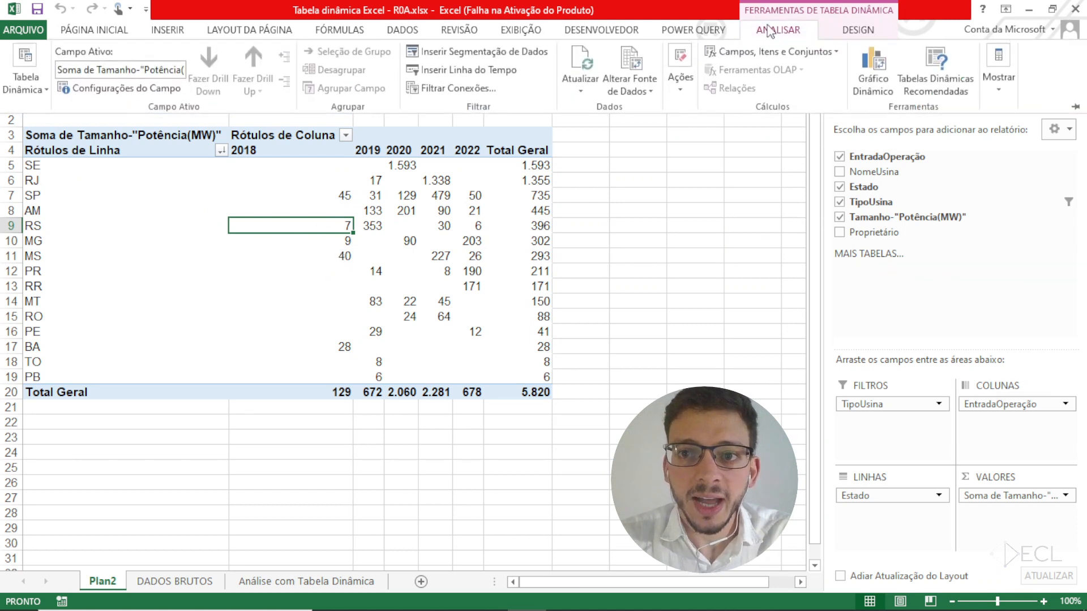
left_click(486, 52)
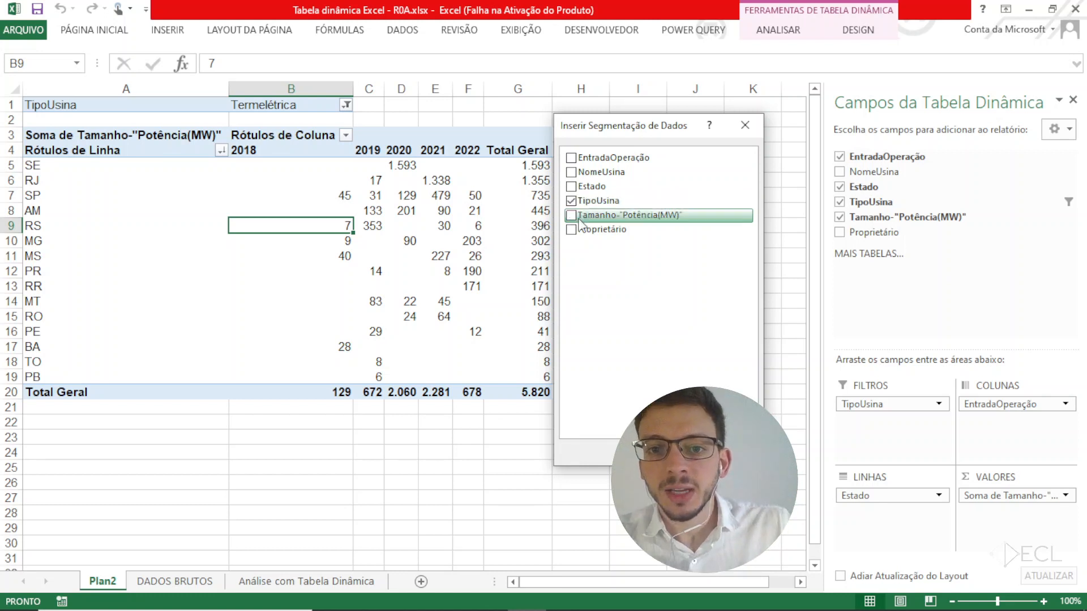
key("Return")
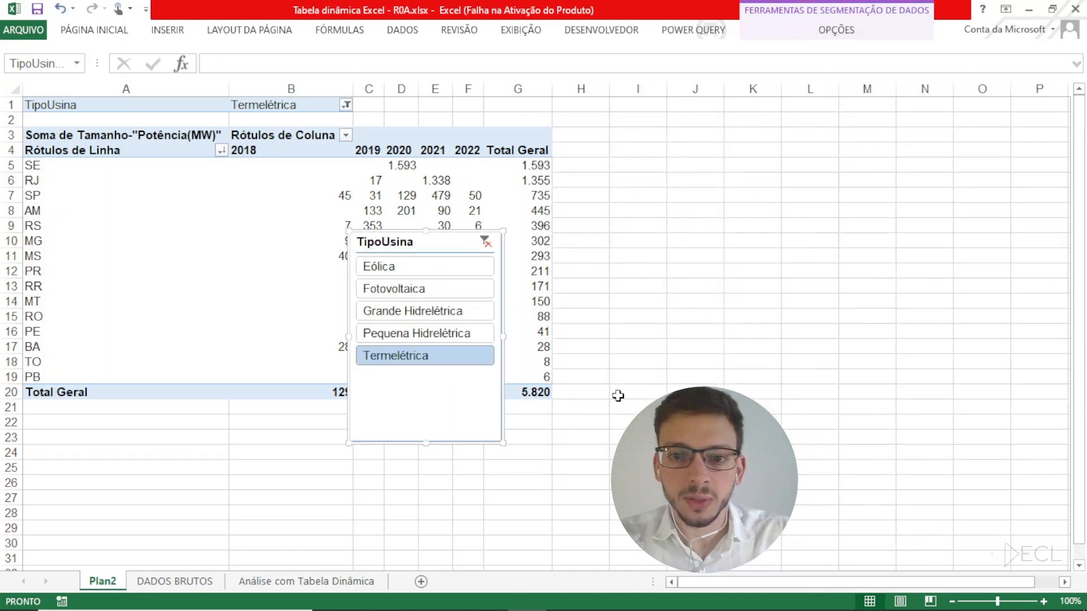
left_click_drag(425, 243, 636, 136)
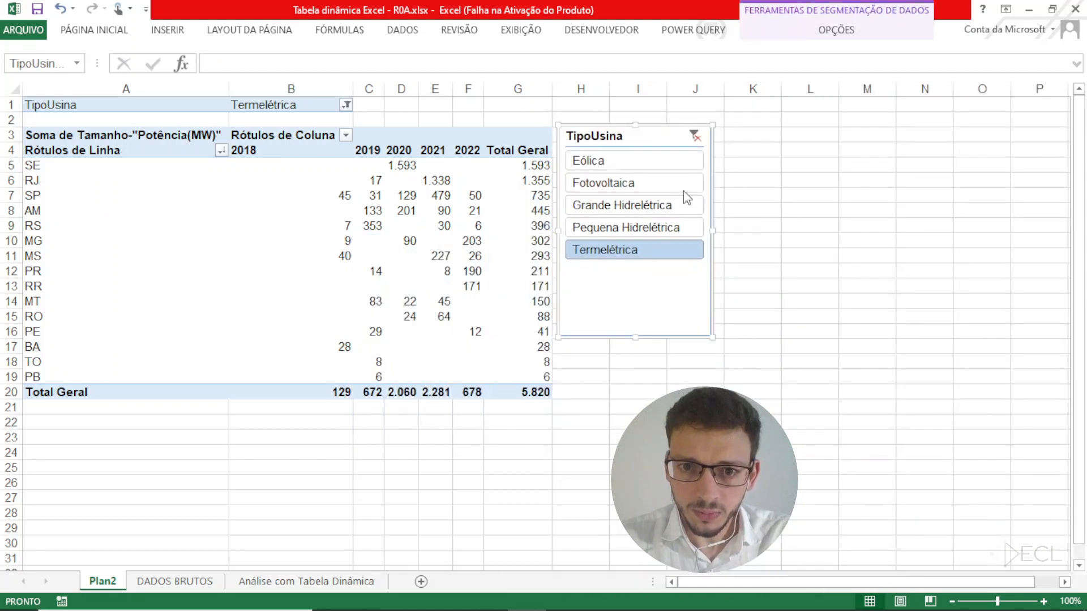
- Filter the pivot table with the TipoUsina slicer by Fotovoltaica, Grande Hidrelétrica and finally Eólica
left_click(666, 183)
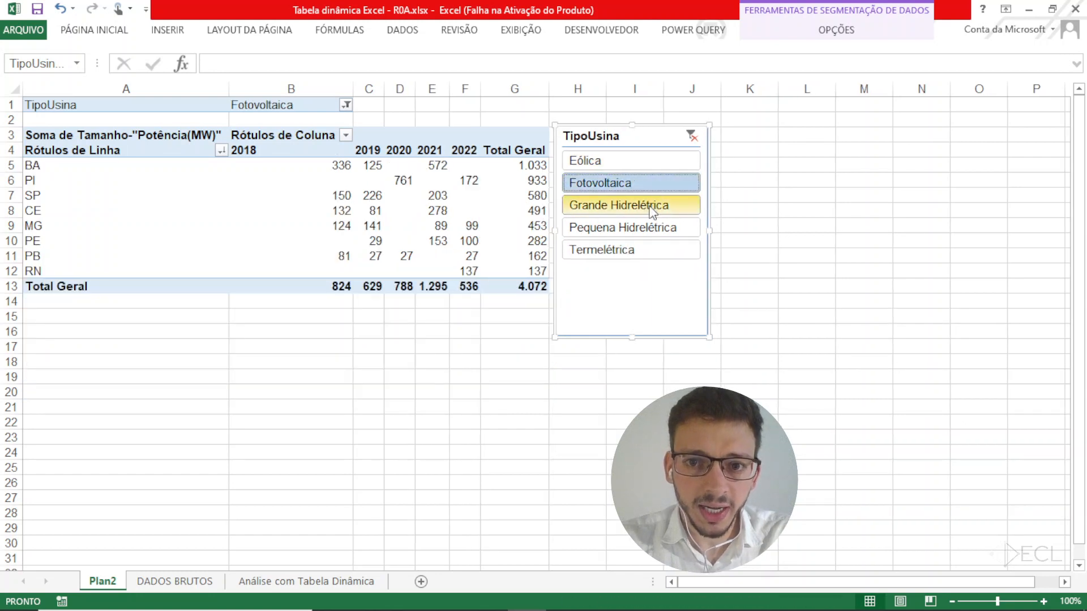
left_click(629, 205)
left_click(641, 166)
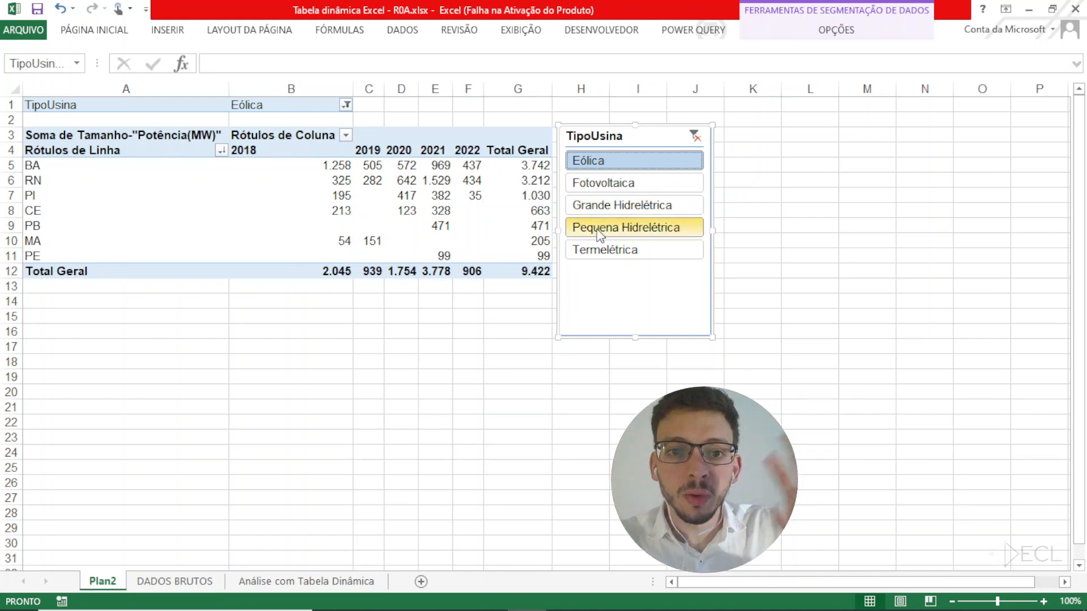
- Remove TipoUsina from the pivot table's report filters and use the slicer to filter it to Pequena Hidrelétrica
left_click(250, 225)
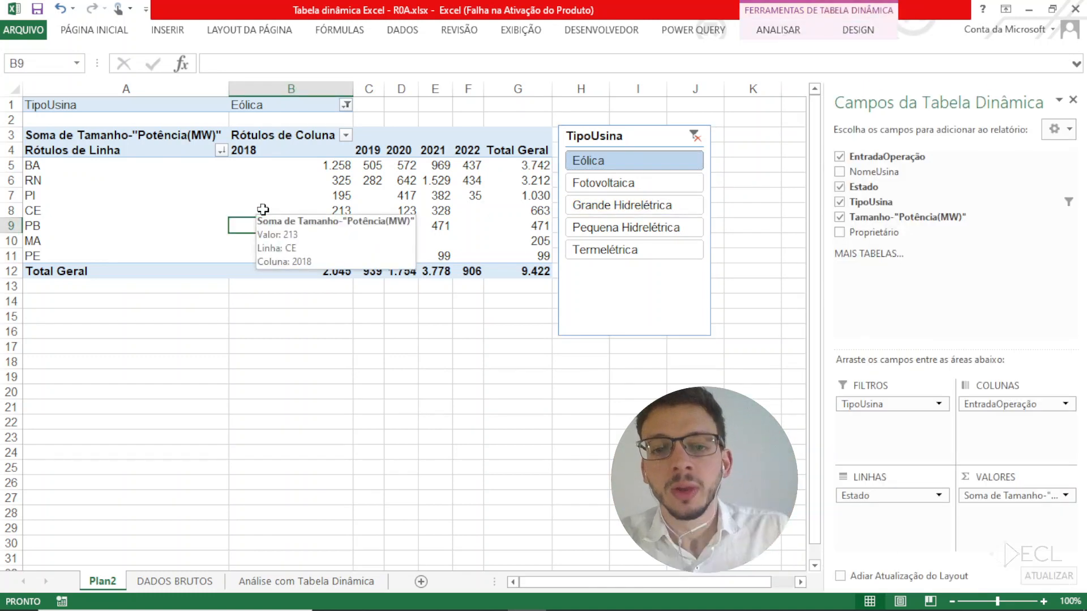
left_click_drag(886, 403, 943, 210)
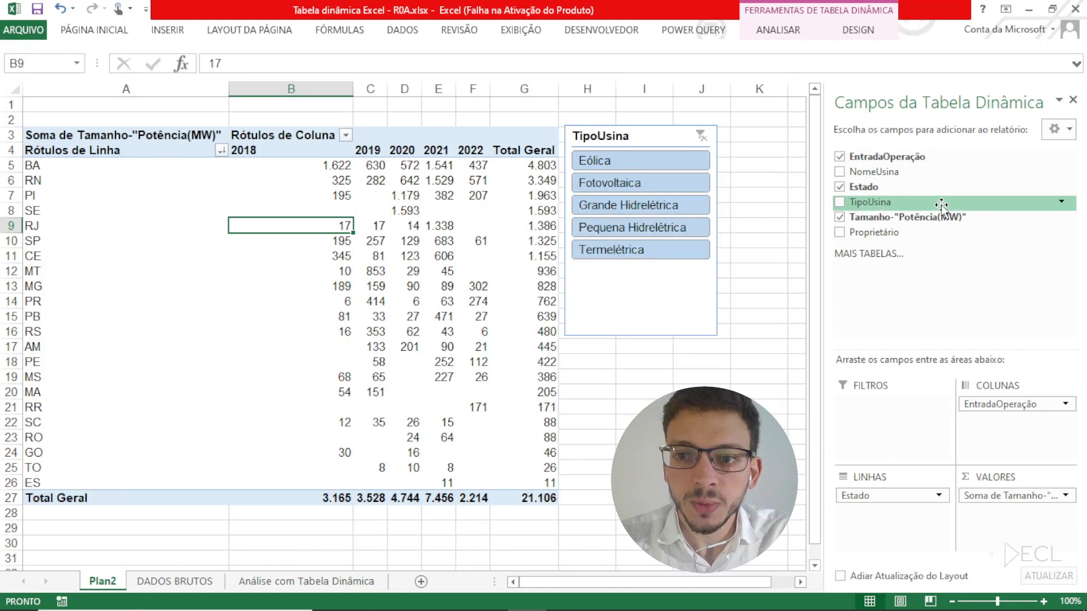
left_click(661, 187)
left_click(631, 207)
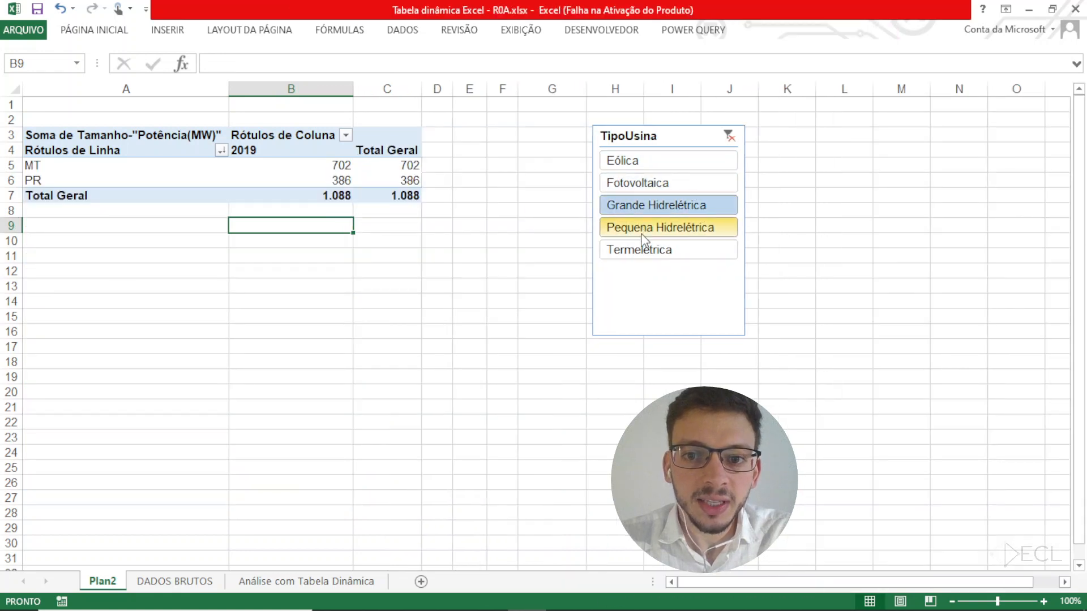
left_click(642, 232)
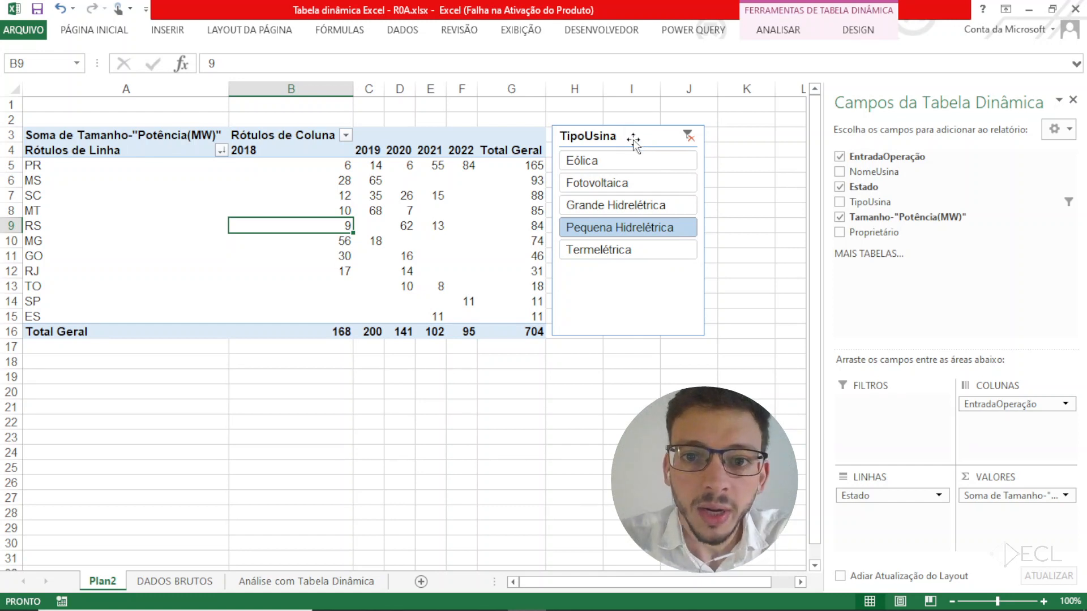
- Move the TipoUsina slicer away from the pivot table and shift the whole table one column over to start in B3
left_click_drag(643, 141, 749, 141)
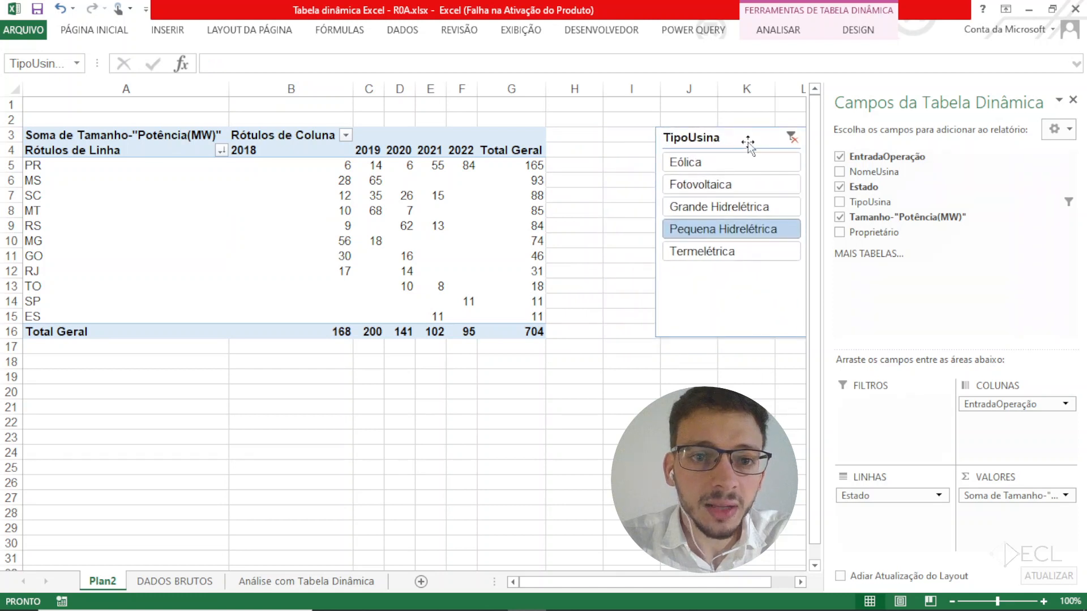
left_click_drag(54, 134, 498, 335)
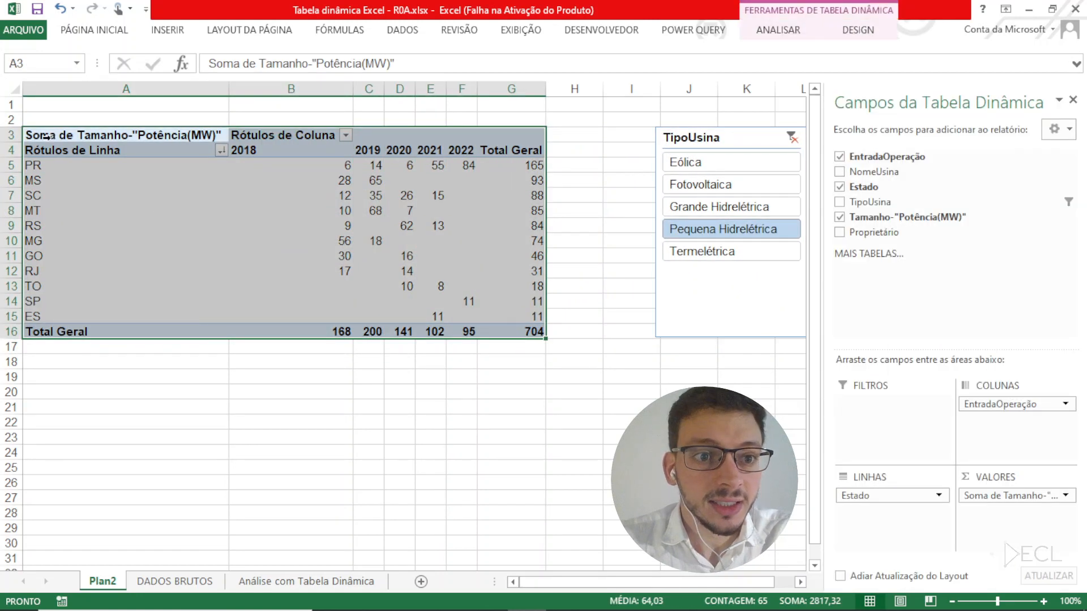
left_click_drag(38, 127, 193, 136)
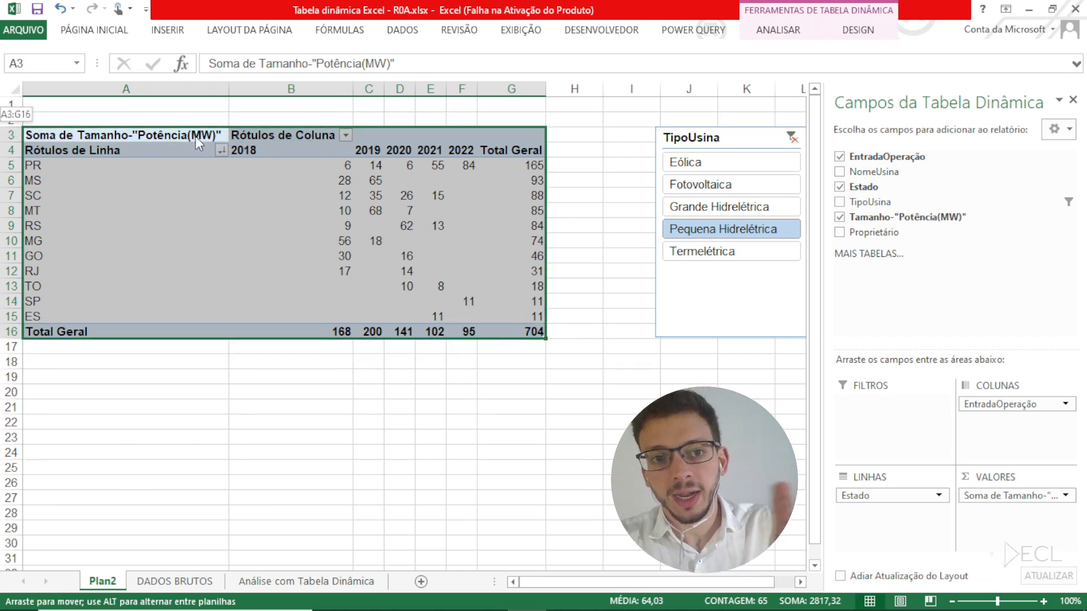
mouse_move(196, 137)
left_mouse_down()
mouse_move(244, 141)
mouse_move(192, 131)
left_mouse_up()
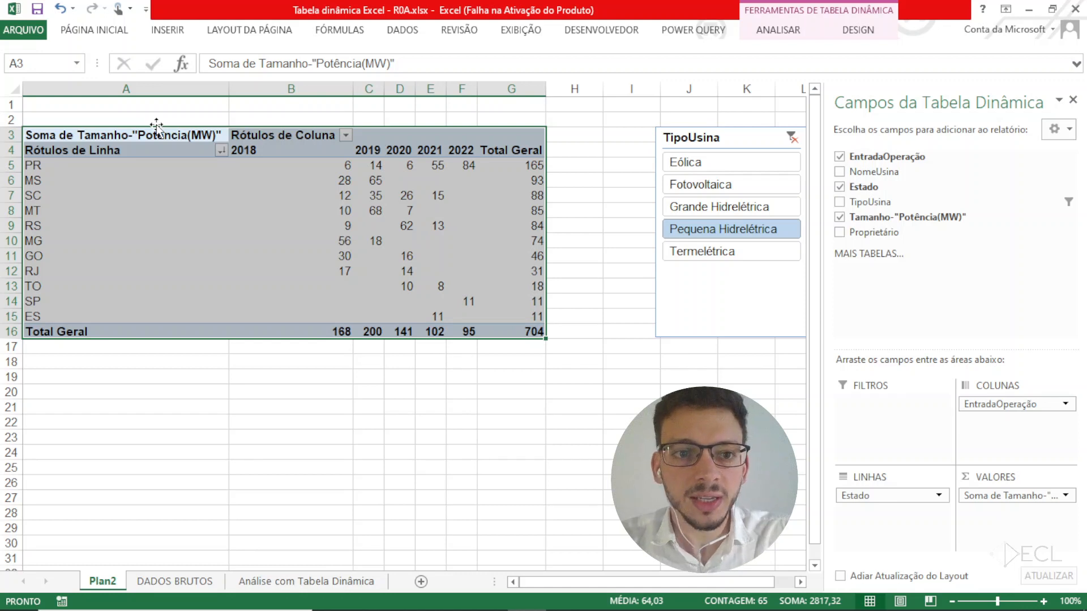
left_click_drag(157, 130, 266, 135)
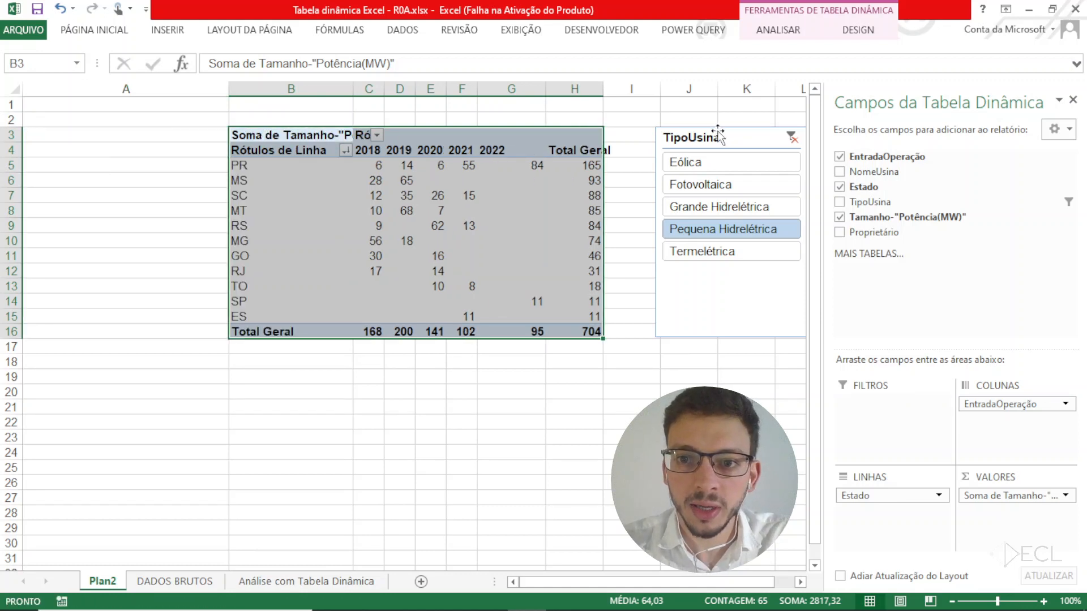
- Move the TipoUsina slicer into column A beside the pivot table and narrow column A to fit it
left_click(684, 126)
left_click_drag(684, 126, 56, 128)
left_click_drag(225, 89, 190, 89)
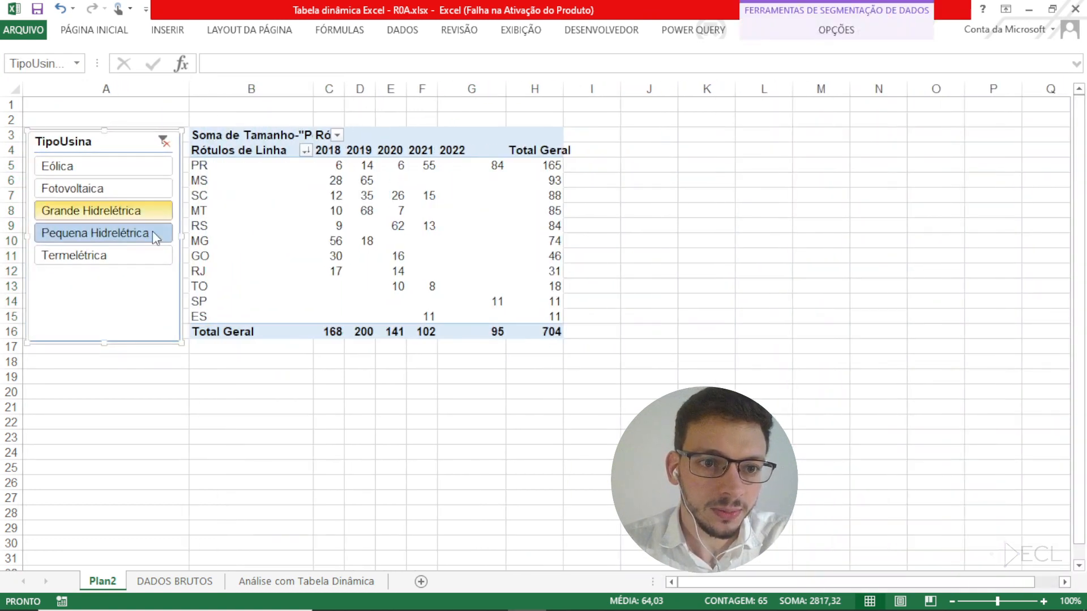
- Try Grande Hidrelétrica and Fotovoltaica in the repositioned slicer and leave the pivot table filtered to Eólica
left_click(80, 209)
left_click(116, 186)
left_click(113, 166)
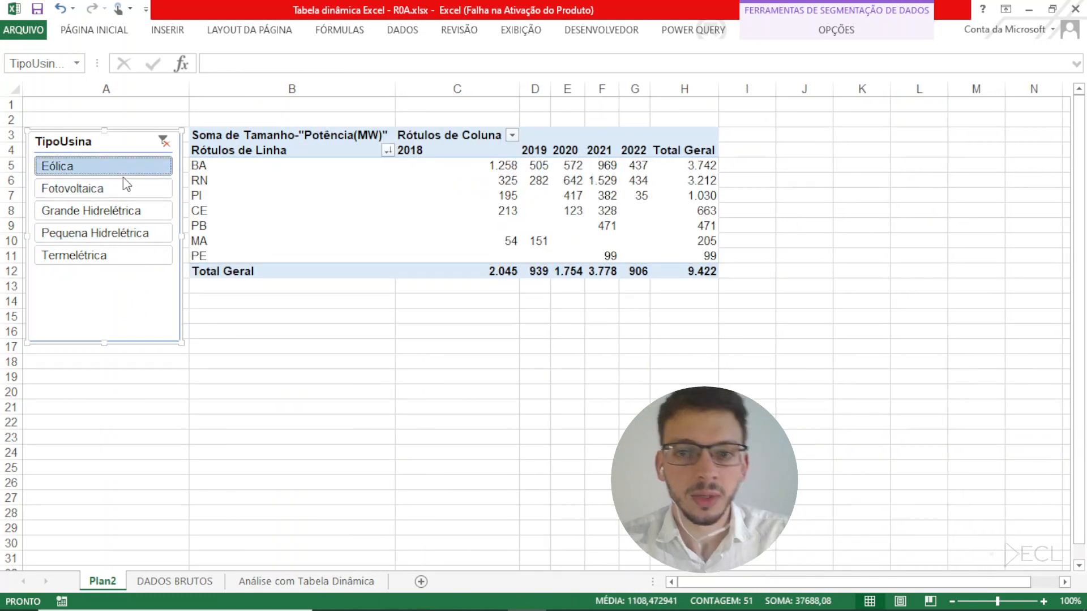